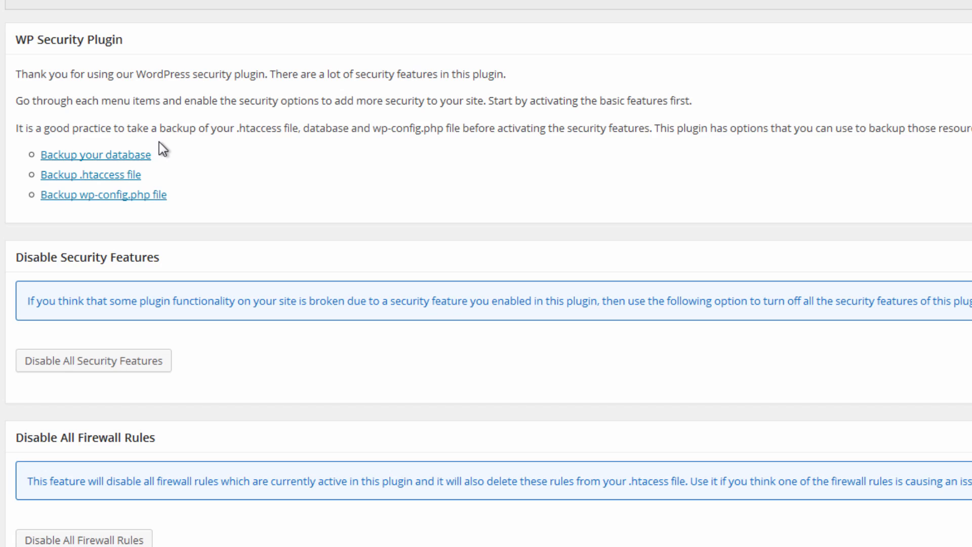
# Examine the security plugin's general settings and its backup and restore options for the .htaccess and wp-config.php files.
pyautogui.scroll(-1, 188, 152)
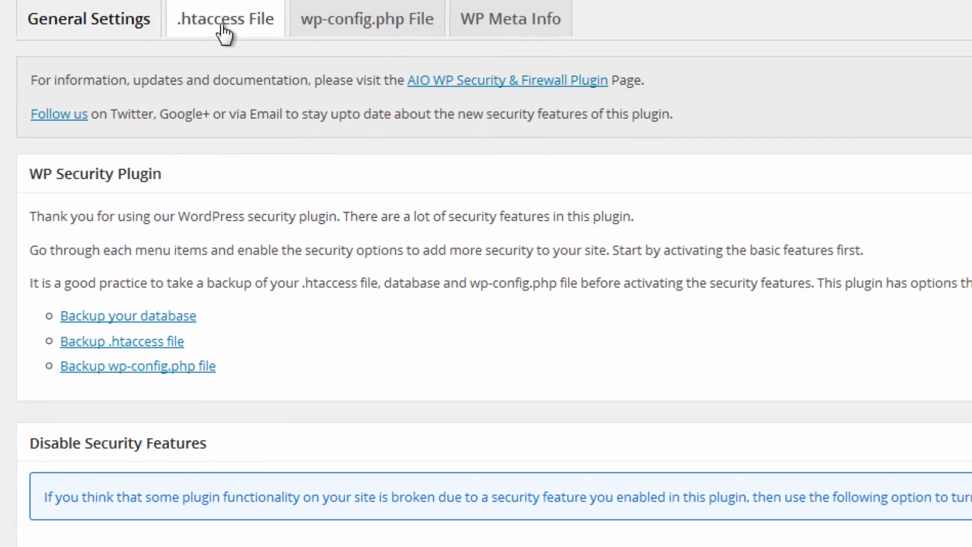
pyautogui.click(223, 28)
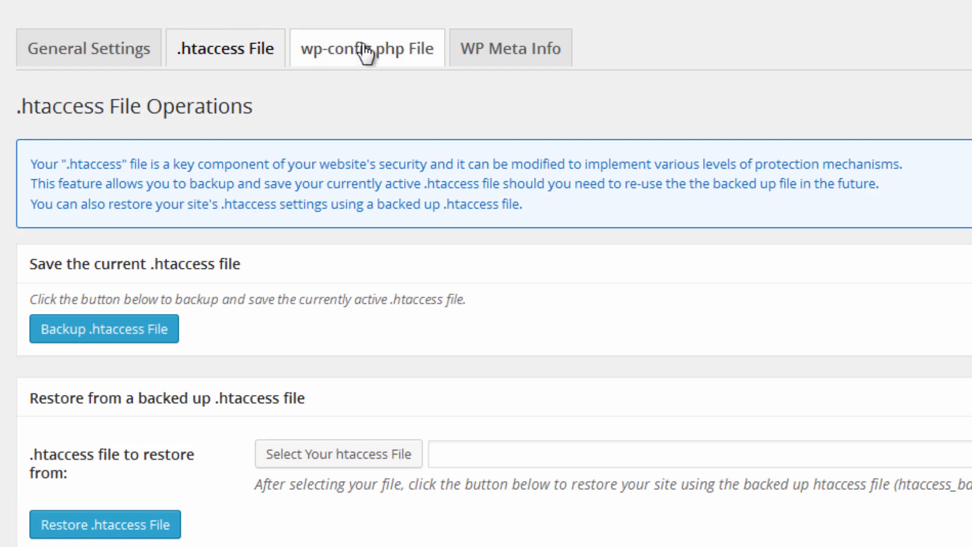
pyautogui.click(366, 49)
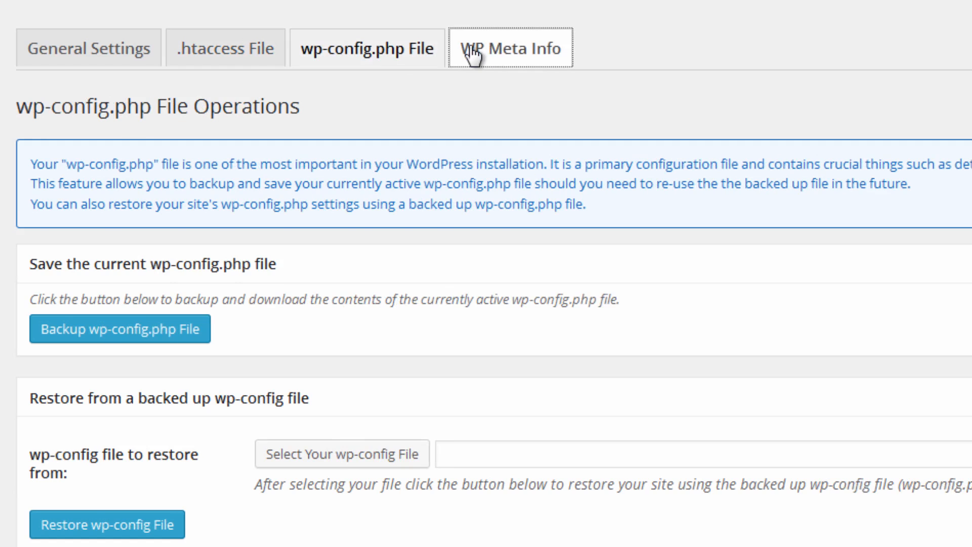
pyautogui.click(483, 57)
pyautogui.click(272, 58)
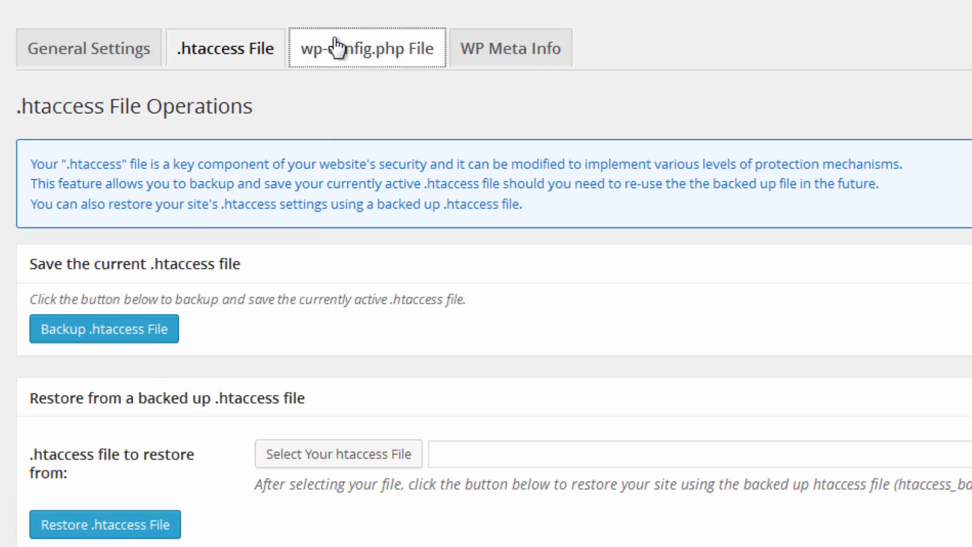
pyautogui.click(373, 59)
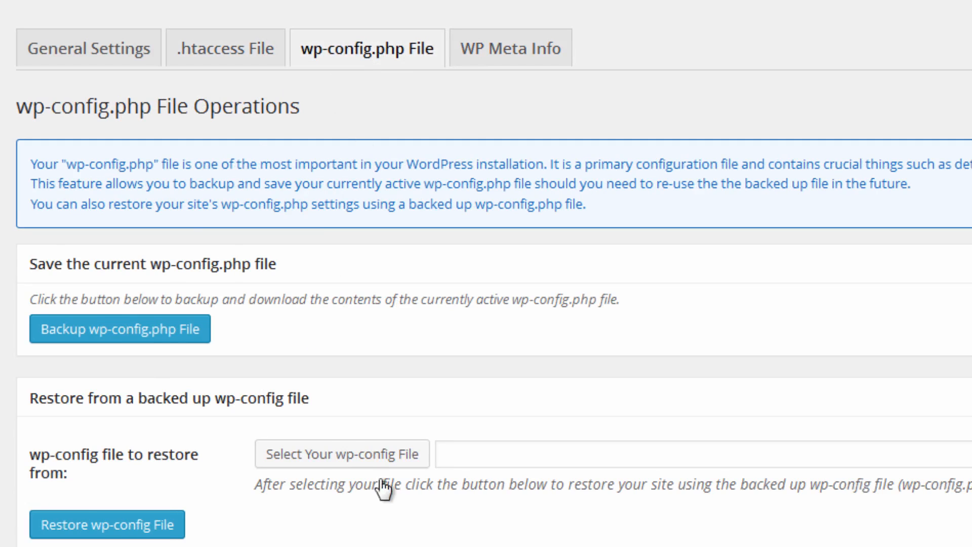
pyautogui.scroll(-4, 410, 484)
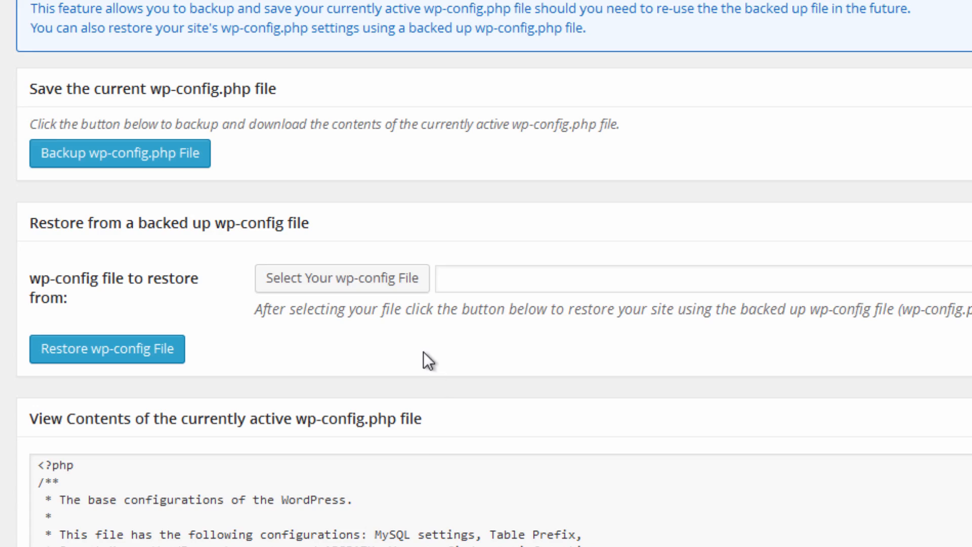
pyautogui.scroll(4, 450, 234)
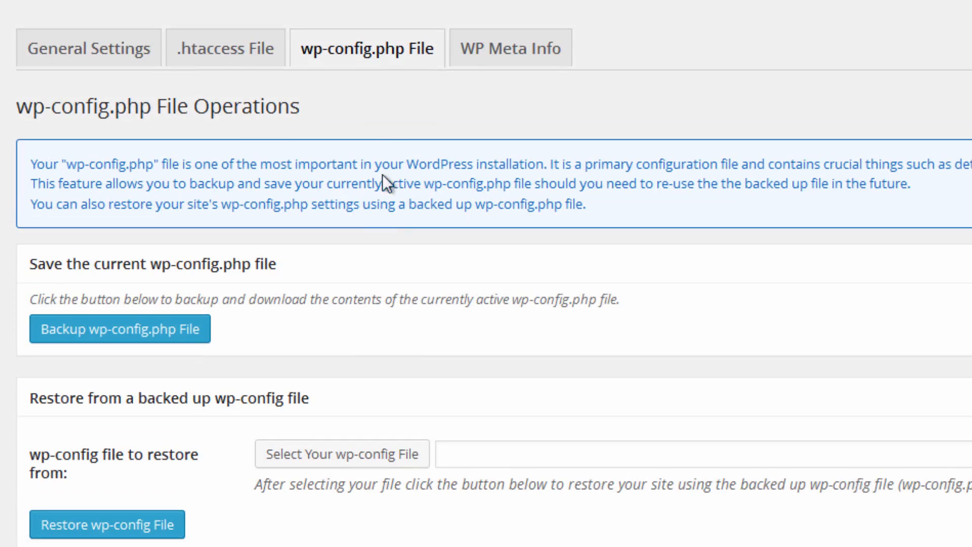
# Enable removal of the WP Generator meta info from all pages and save the settings.
pyautogui.click(511, 66)
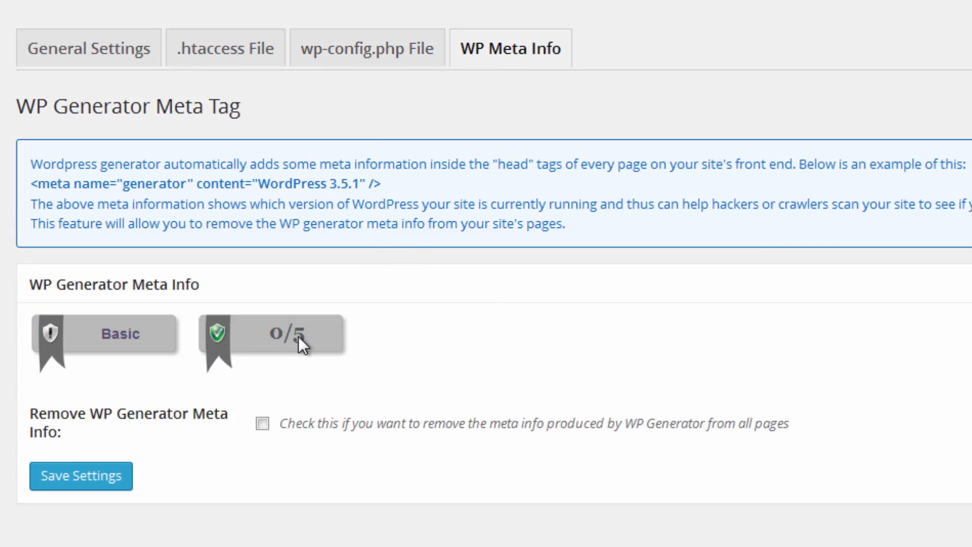
pyautogui.moveTo(299, 337)
pyautogui.click(113, 480)
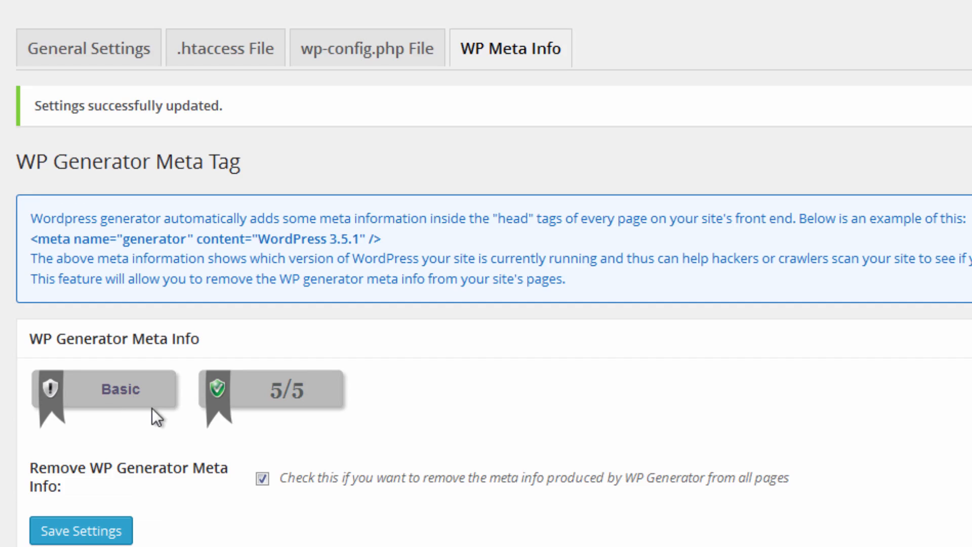
pyautogui.moveTo(42, 108); pyautogui.dragTo(256, 95)
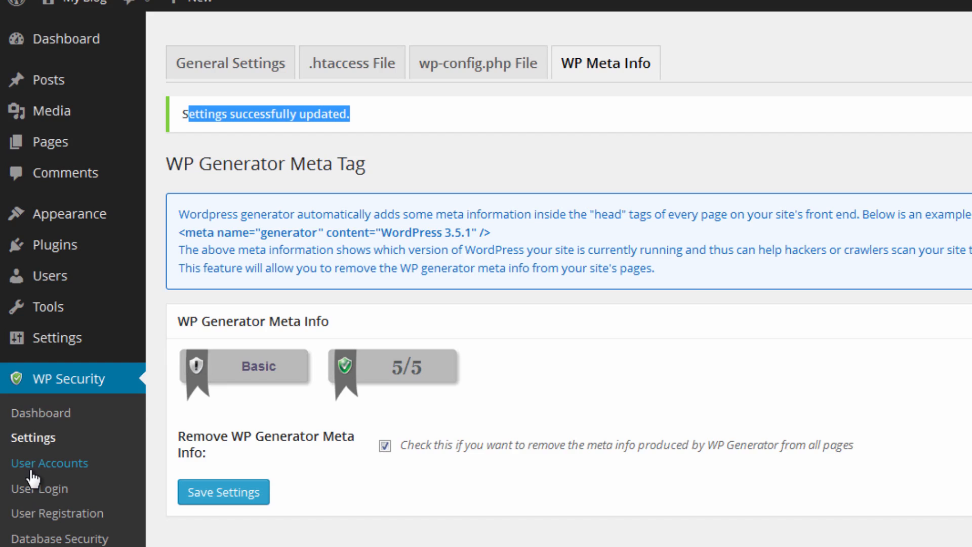
# Change the default admin username to Doteasy in the plugin's user account settings.
pyautogui.click(32, 471)
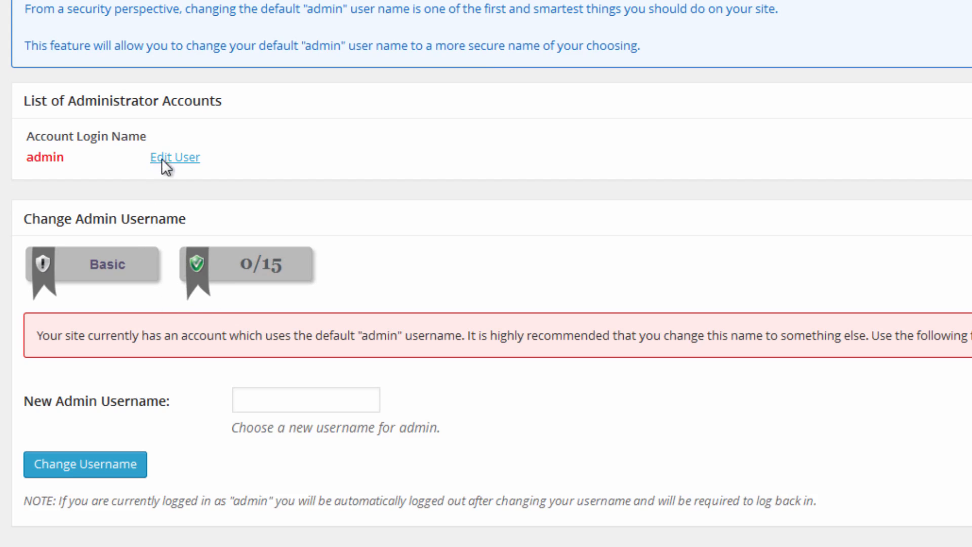
pyautogui.moveTo(52, 406); pyautogui.dragTo(210, 415)
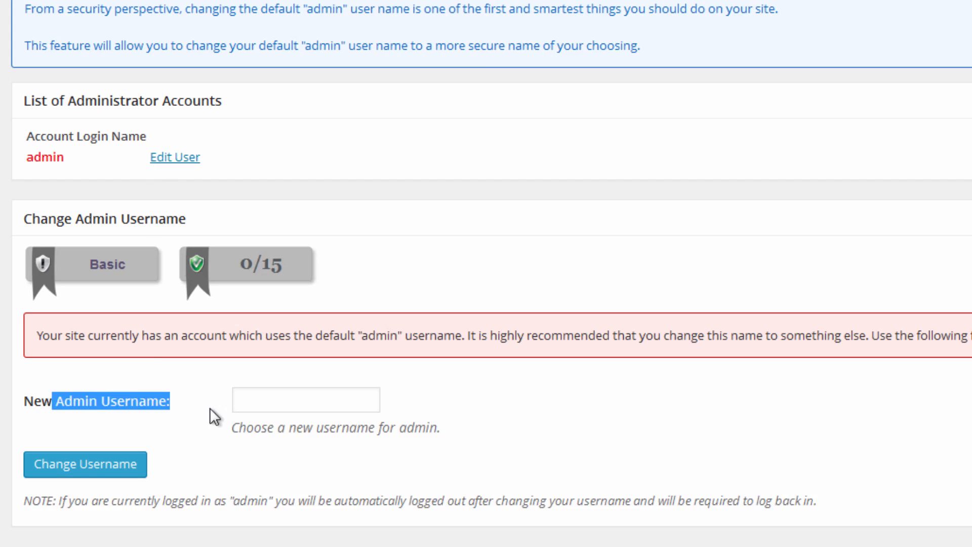
pyautogui.click(289, 400)
pyautogui.write('Doteasy')
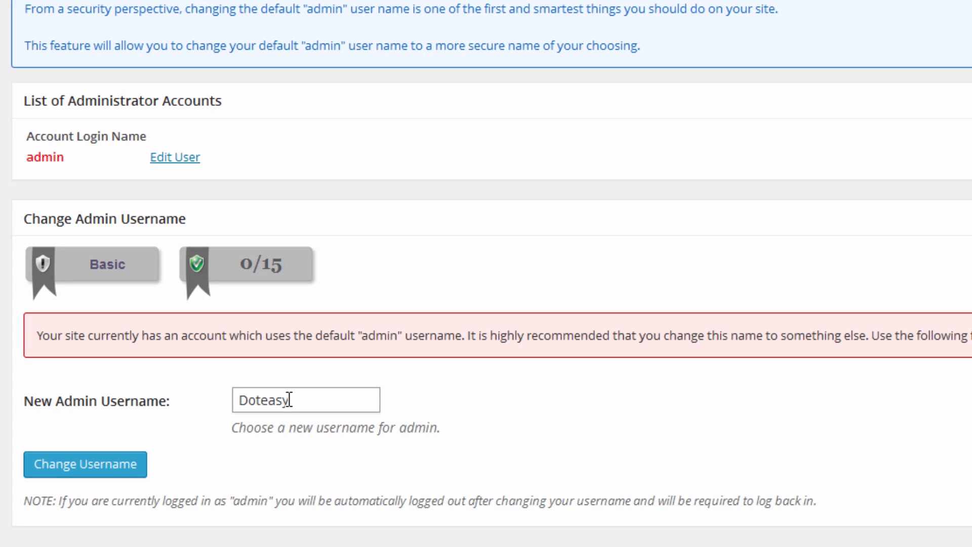
pyautogui.click(107, 467)
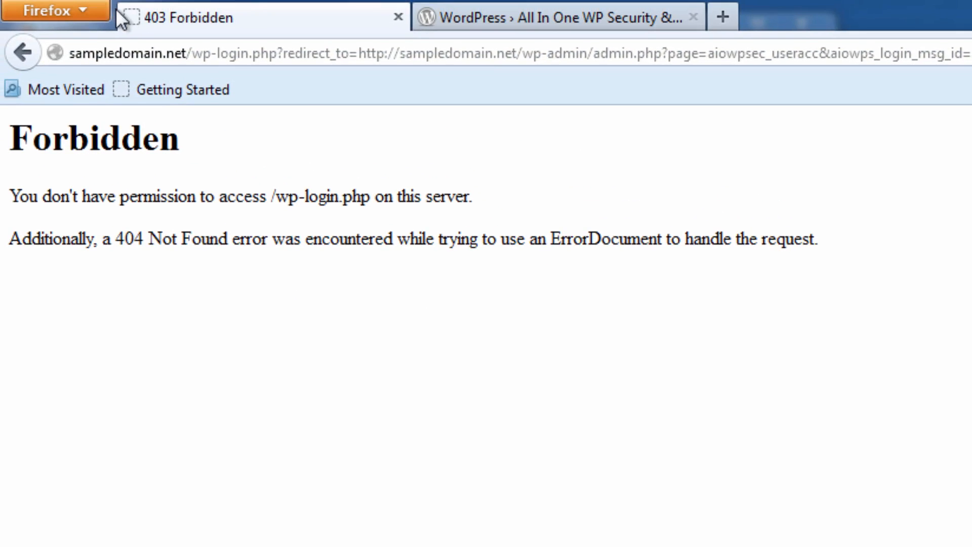
# Return to the WordPress login page and log in as Doteasy with the account password.
pyautogui.click(26, 60)
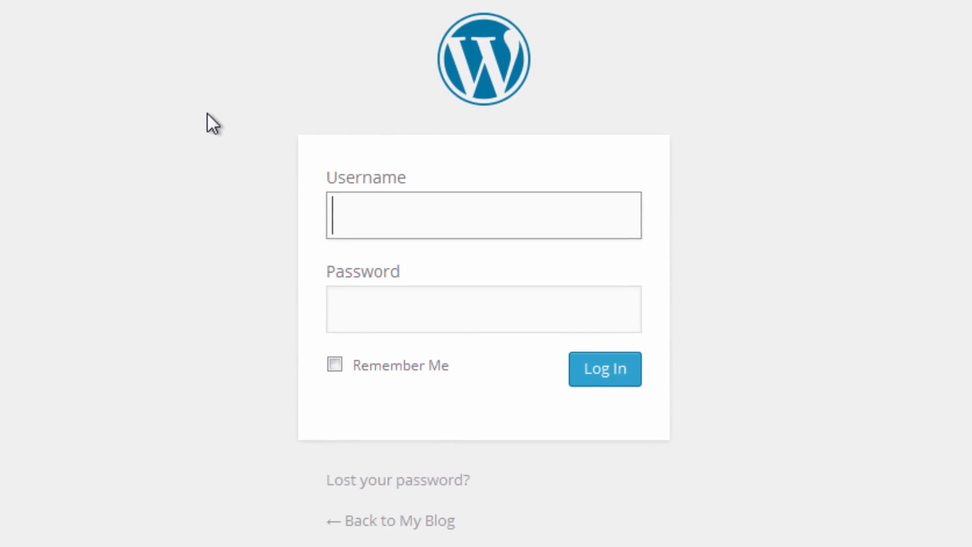
pyautogui.write('Doteasy')
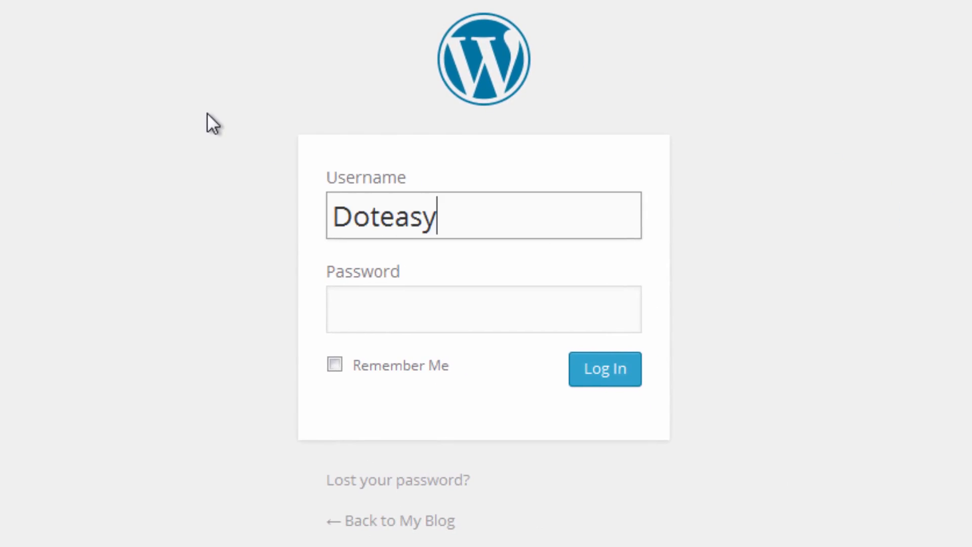
pyautogui.press('Tab')
pyautogui.write('••••')
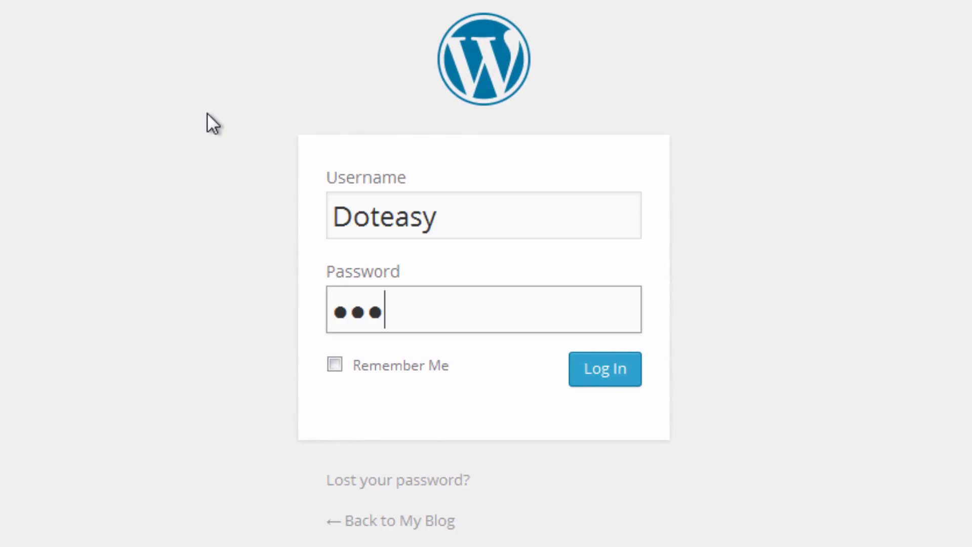
pyautogui.write('••')
pyautogui.press('BackSpace')
pyautogui.press('BackSpace')
pyautogui.press('BackSpace')
pyautogui.press('BackSpace')
pyautogui.press('BackSpace')
pyautogui.press('BackSpace')
pyautogui.write('•••••••••')
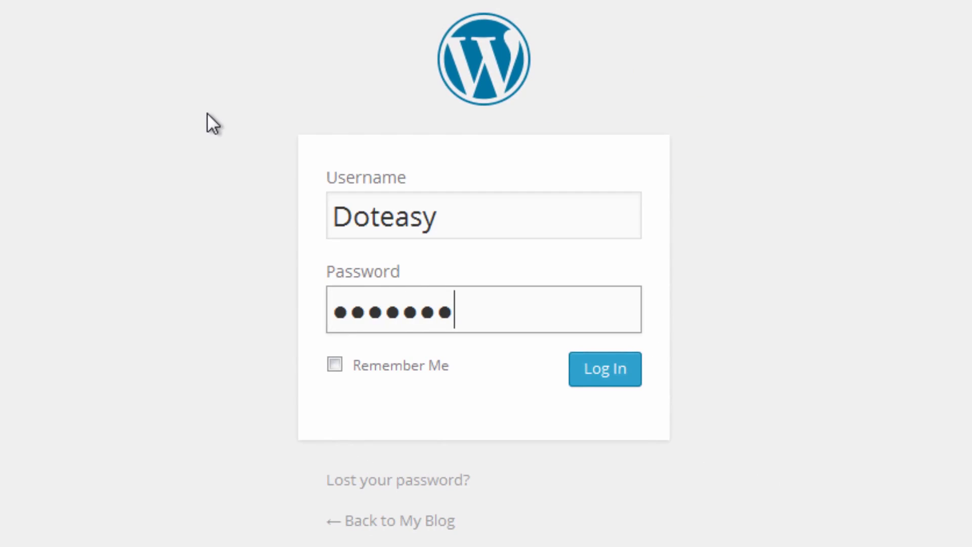
pyautogui.press('Tab')
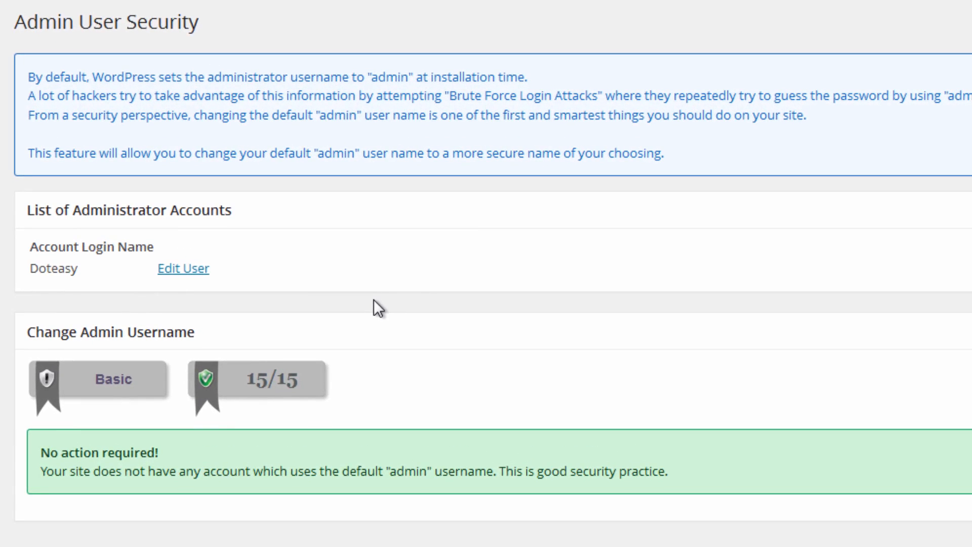
# Review the administrator account's login name and the Display Name security check.
pyautogui.moveTo(25, 263); pyautogui.dragTo(101, 269)
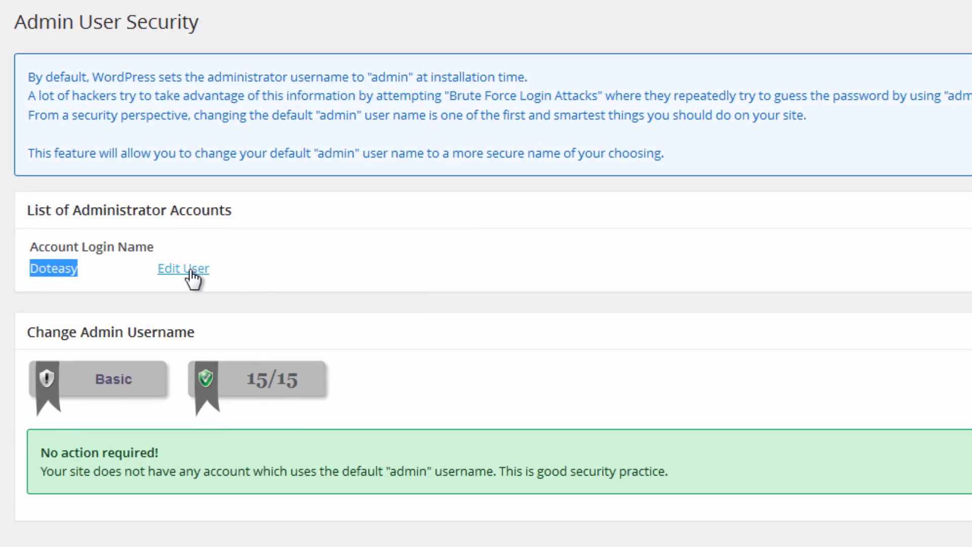
pyautogui.click(361, 374)
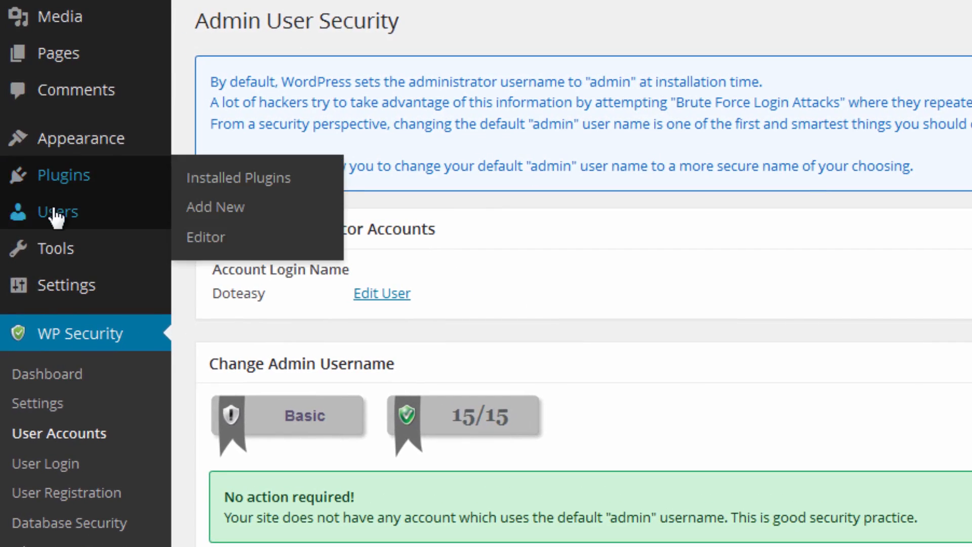
pyautogui.moveTo(55, 213)
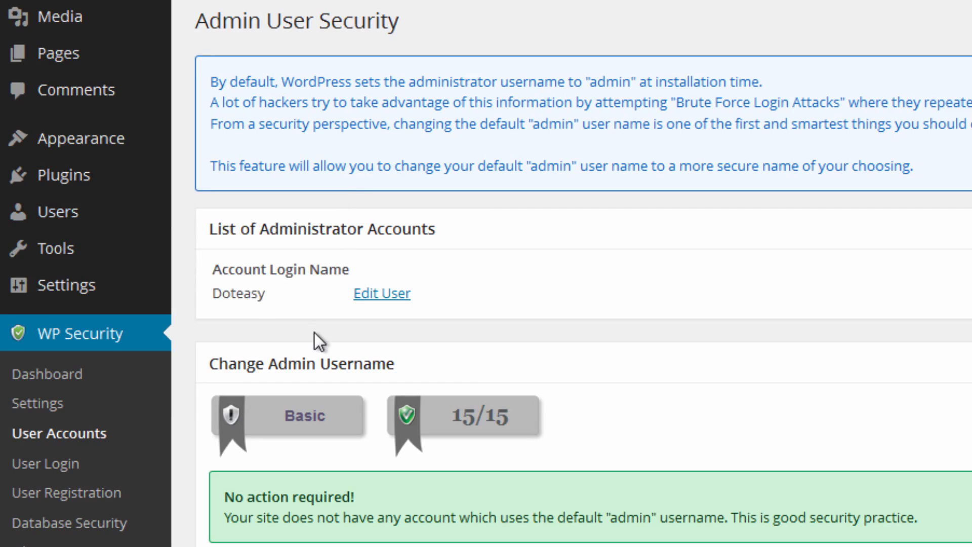
pyautogui.moveTo(75, 230)
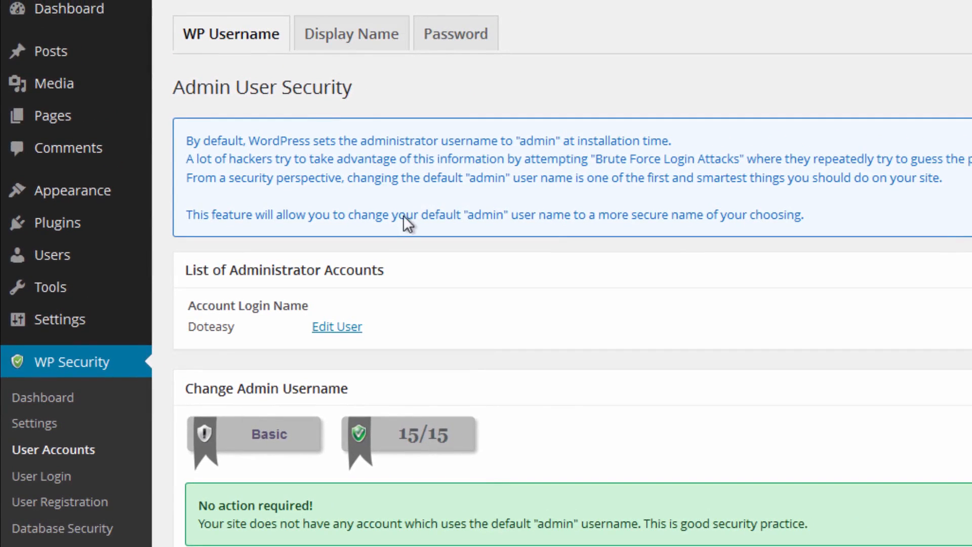
pyautogui.click(346, 41)
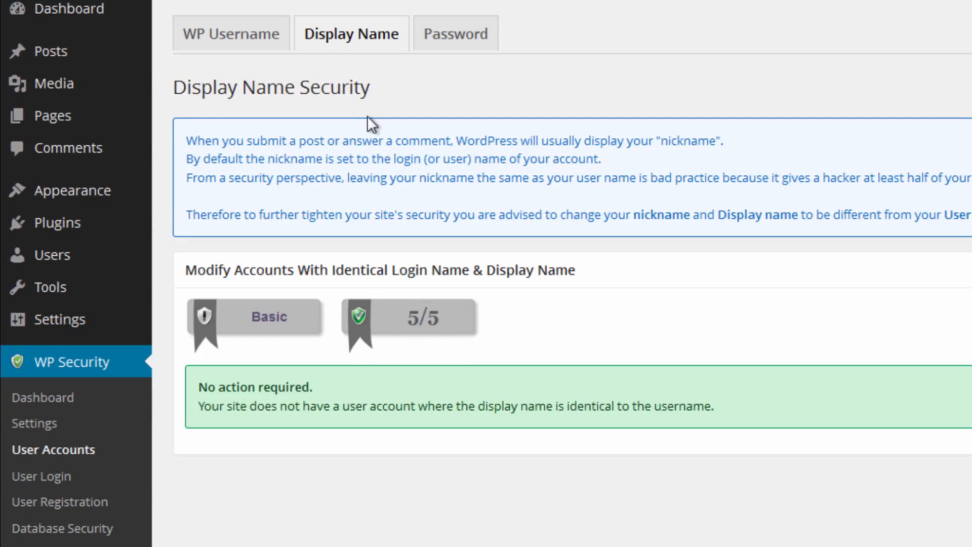
# Test three sample passwords of increasing complexity in the Password Strength Tool.
pyautogui.click(466, 33)
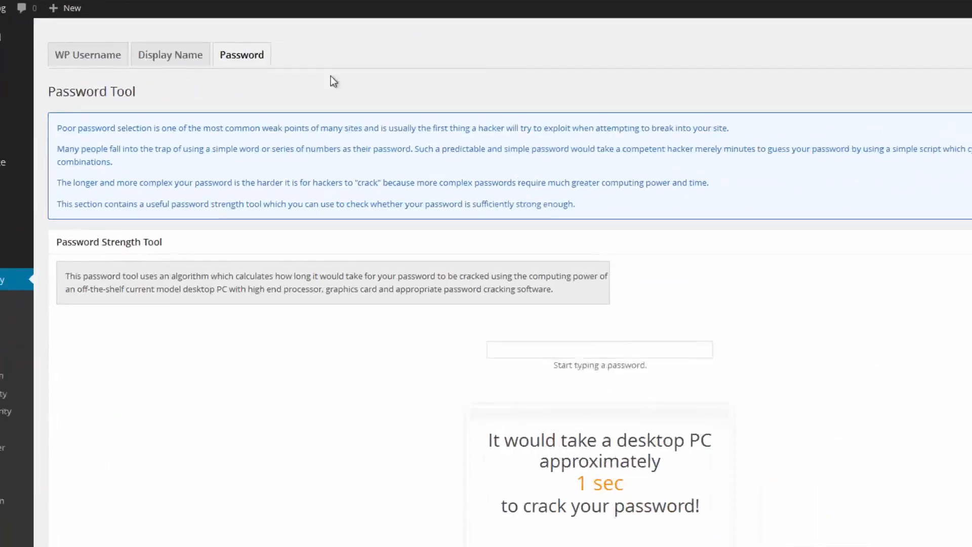
pyautogui.scroll(-1, 594, 165)
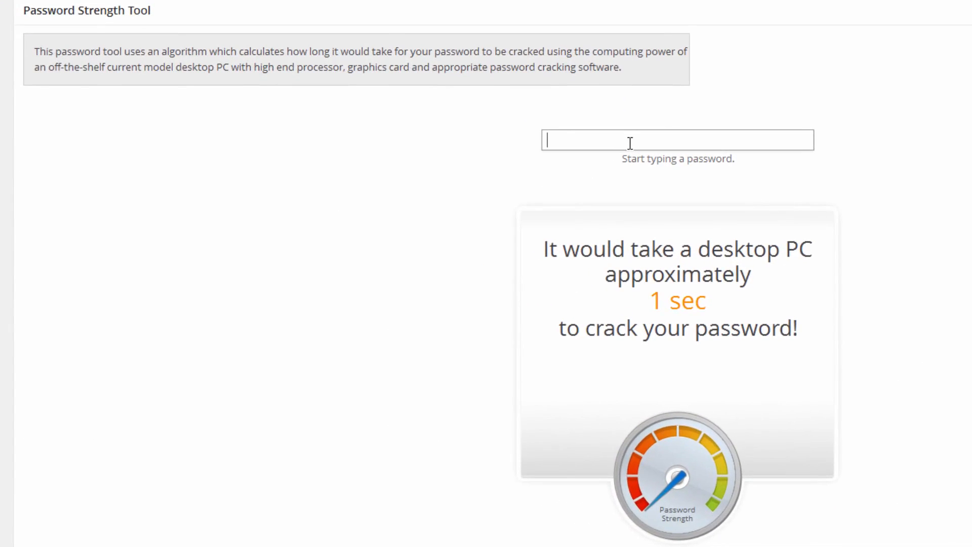
pyautogui.write('1234567')
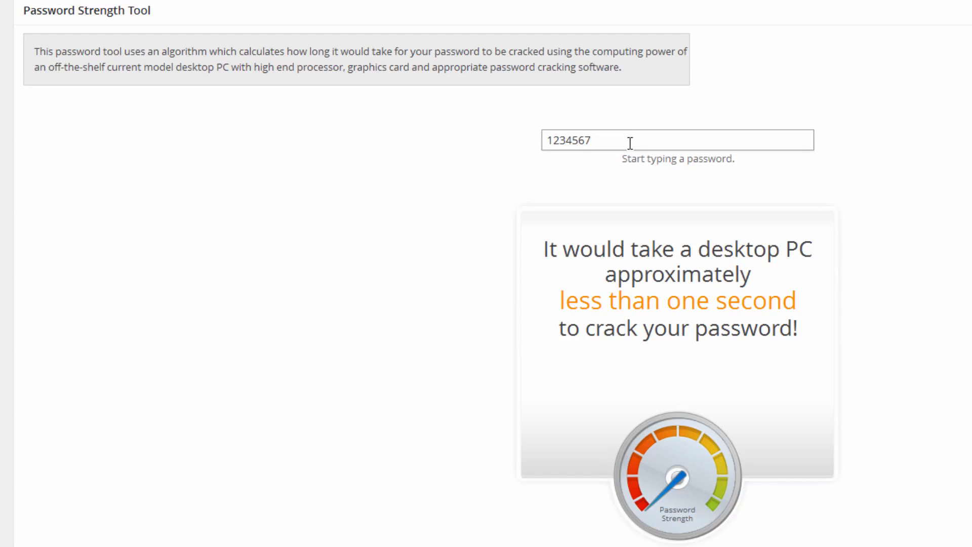
pyautogui.press('BackSpace')
pyautogui.press('BackSpace')
pyautogui.press('BackSpace')
pyautogui.press('BackSpace')
pyautogui.press('BackSpace')
pyautogui.press('BackSpace')
pyautogui.write('Doteasy')
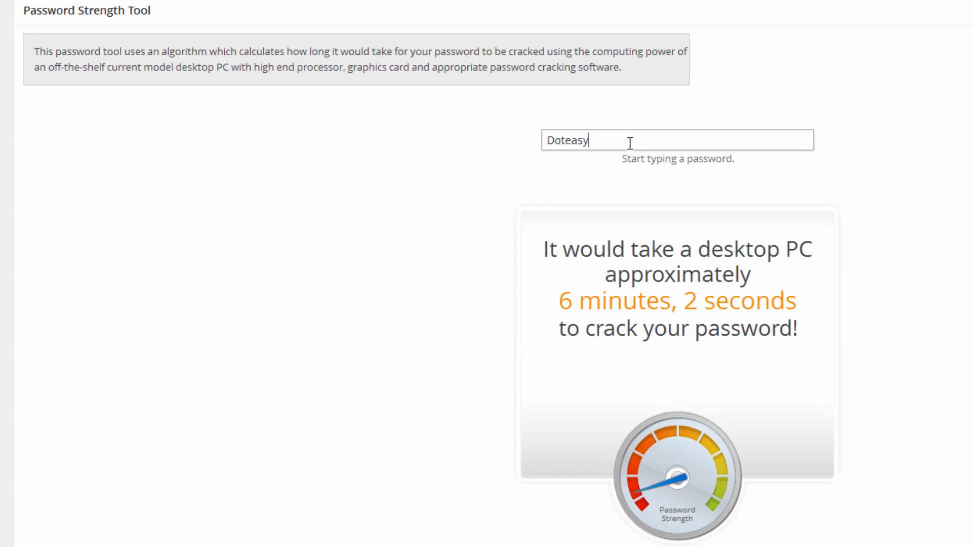
pyautogui.write('123')
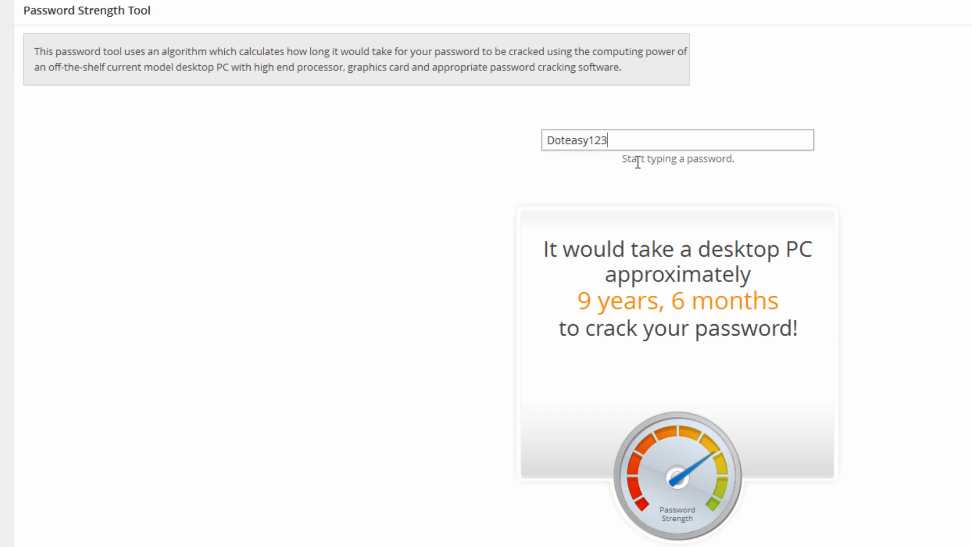
pyautogui.doubleClick(626, 141)
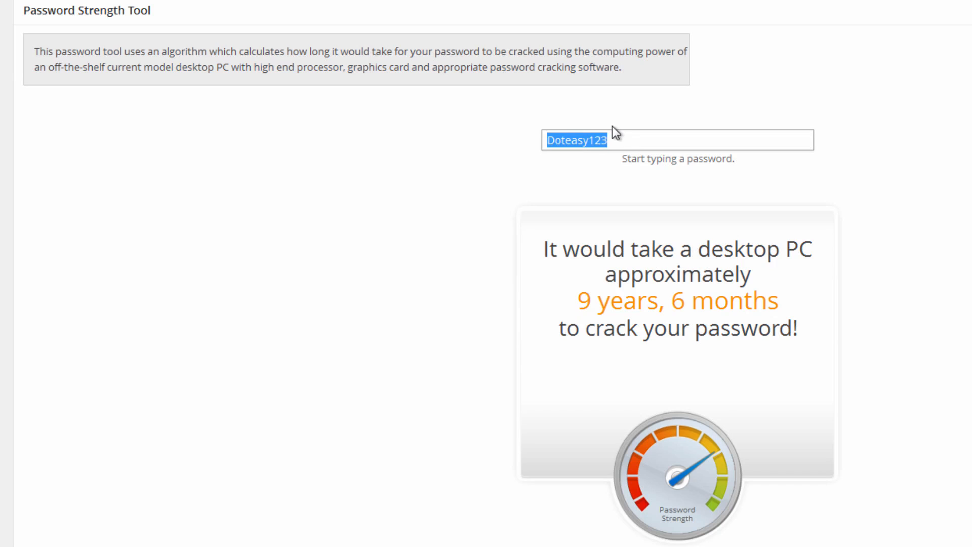
pyautogui.scroll(2, 613, 126)
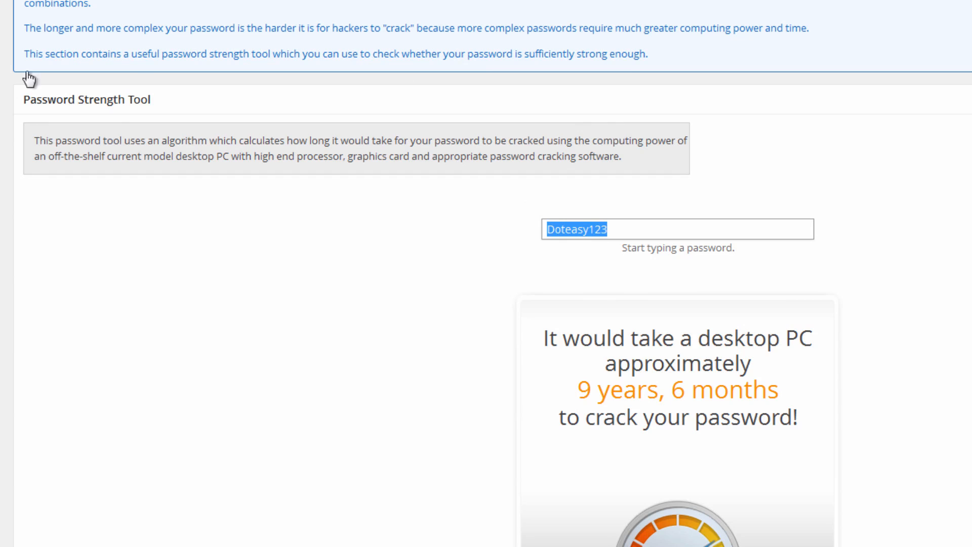
pyautogui.moveTo(6, 85)
pyautogui.moveTo(3, 64)
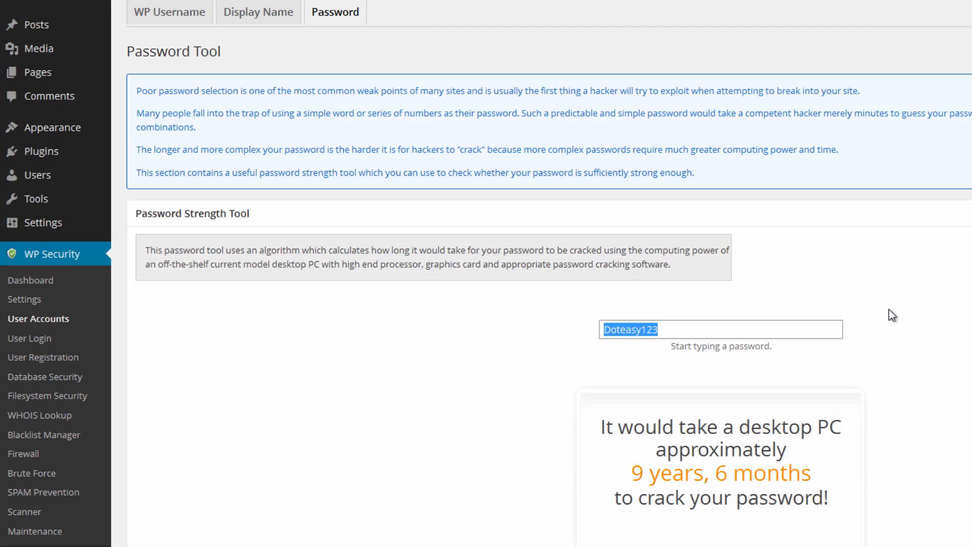
pyautogui.scroll(-5, 889, 311)
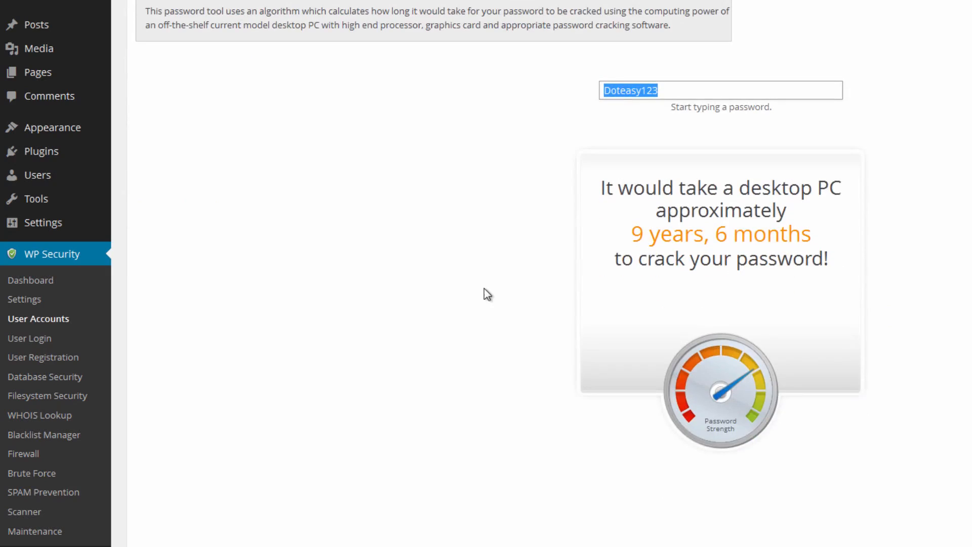
# Enable the Login Lockdown feature and allow unlock requests in the User Login settings.
pyautogui.click(36, 344)
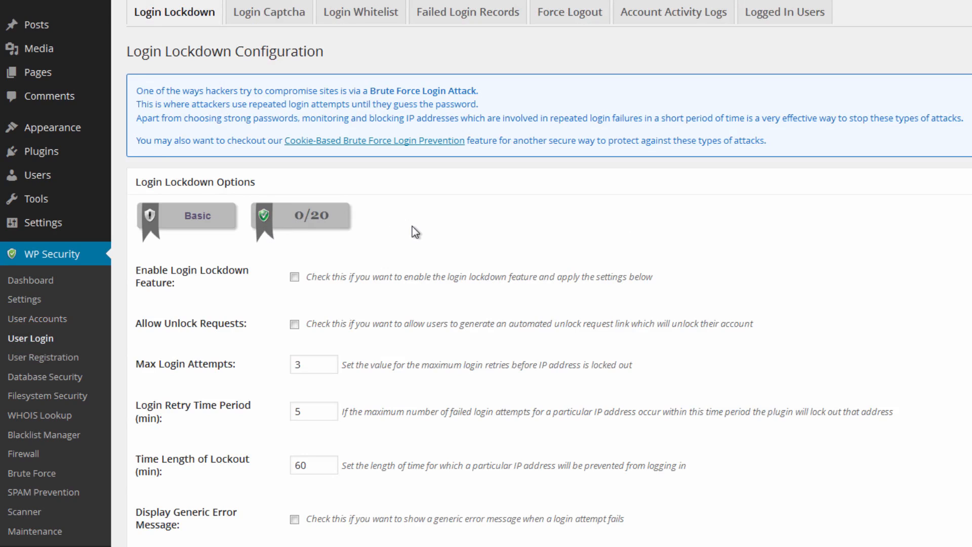
pyautogui.scroll(-3, 412, 228)
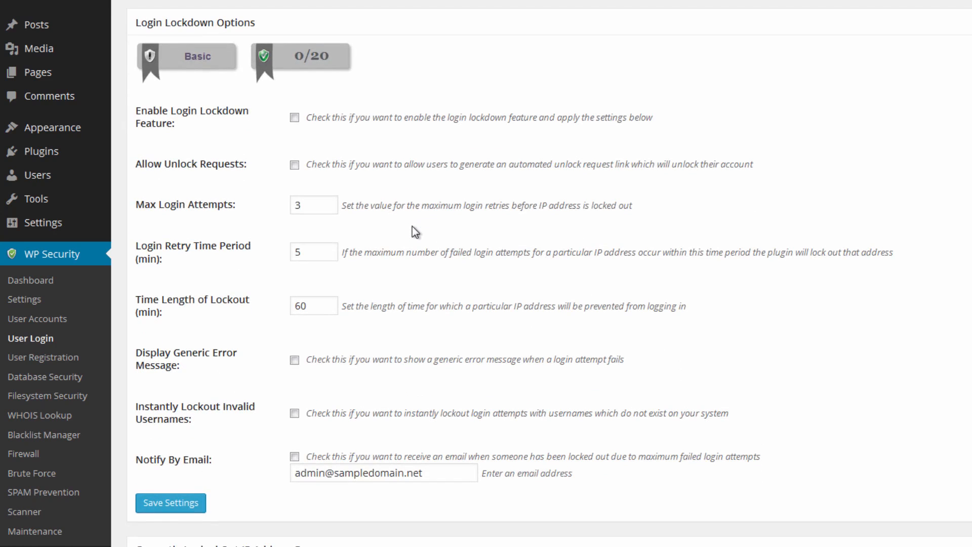
pyautogui.scroll(3, 413, 227)
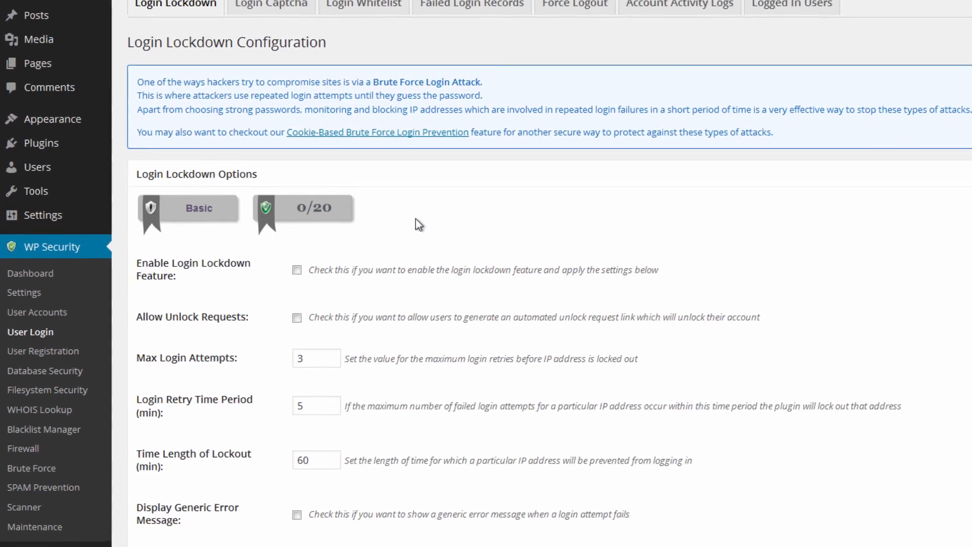
pyautogui.scroll(-2, 416, 218)
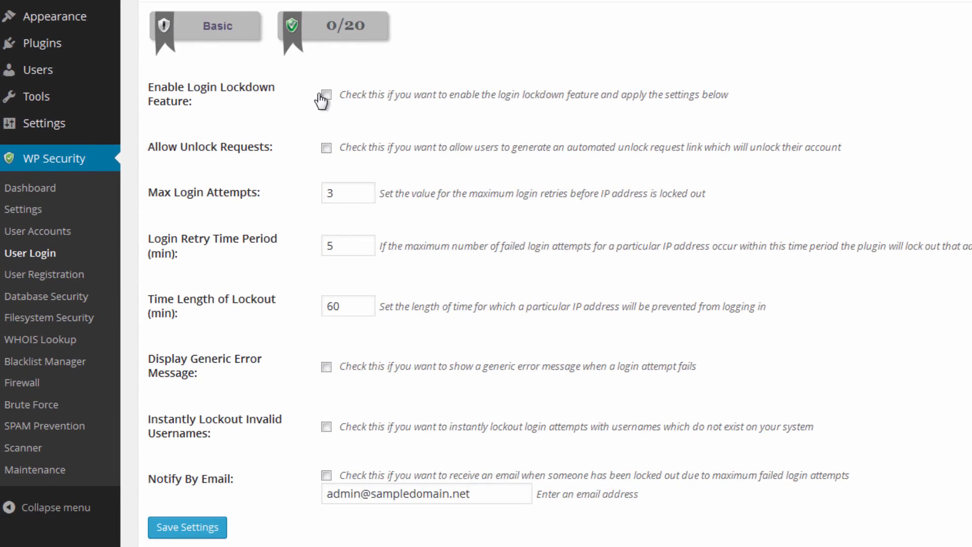
pyautogui.click(325, 94)
pyautogui.click(326, 148)
pyautogui.moveTo(337, 147); pyautogui.dragTo(838, 152)
pyautogui.click(854, 151)
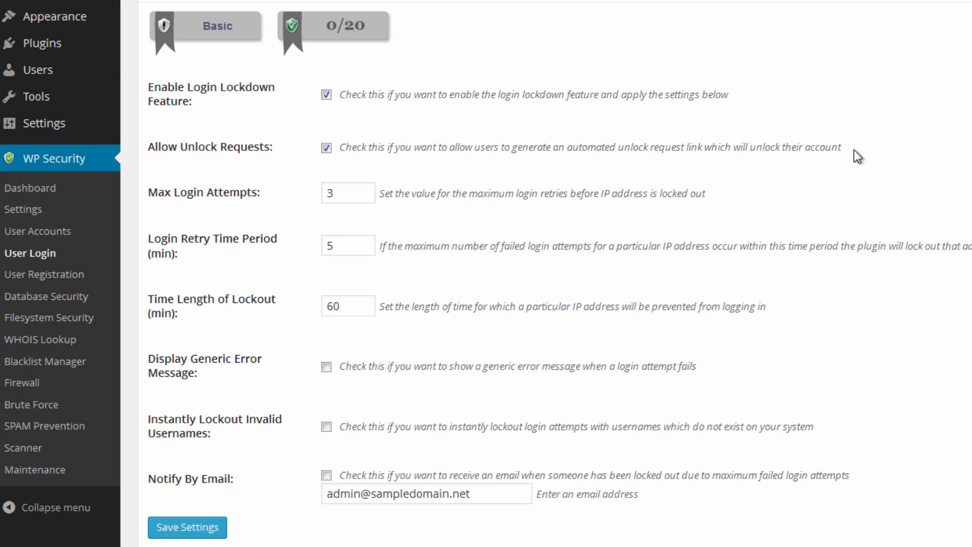
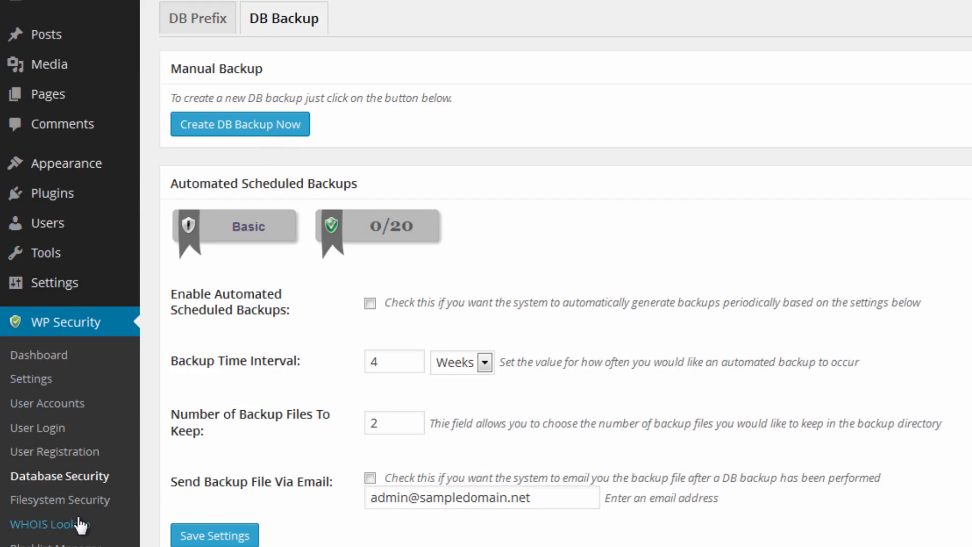
# Go through the Filesystem Security settings, then prevent access to the default WordPress install files and save.
pyautogui.click(90, 511)
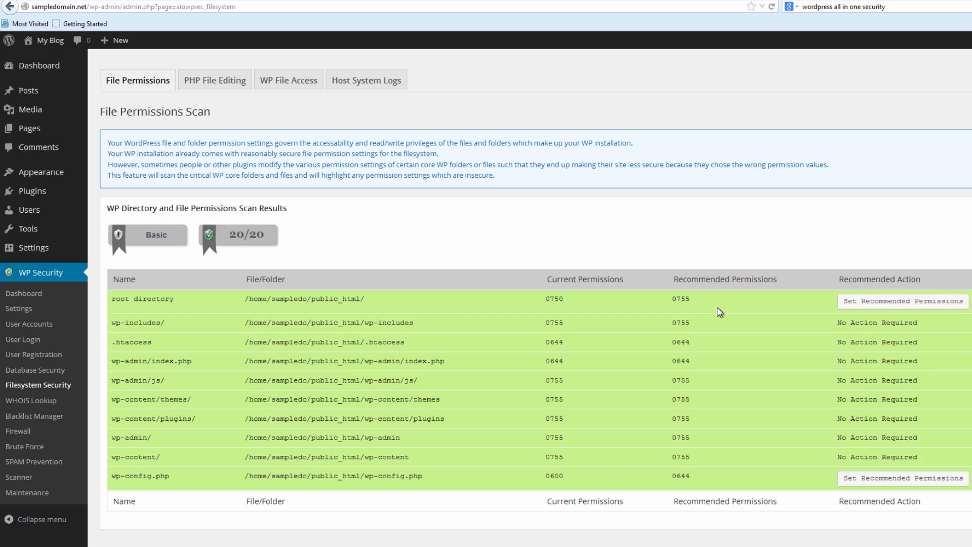
pyautogui.click(236, 88)
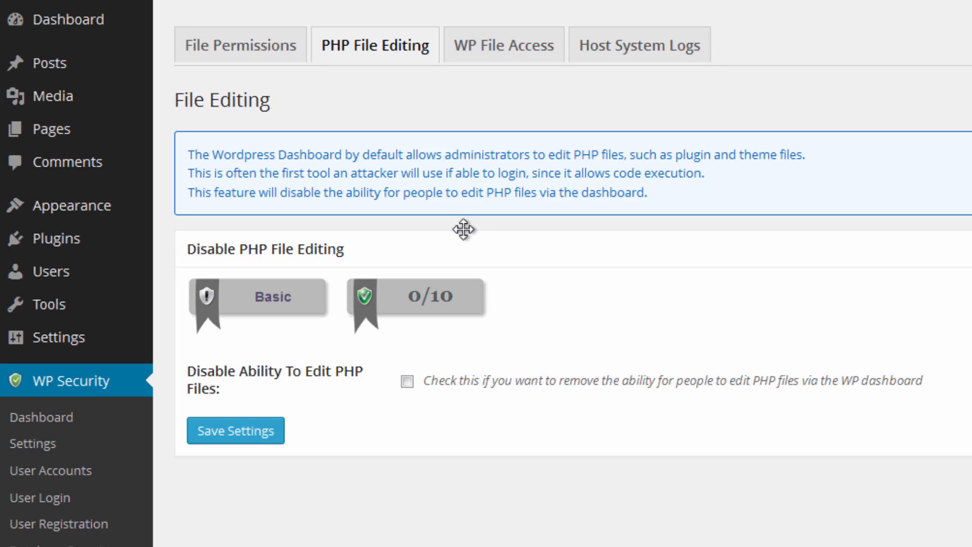
pyautogui.click(528, 49)
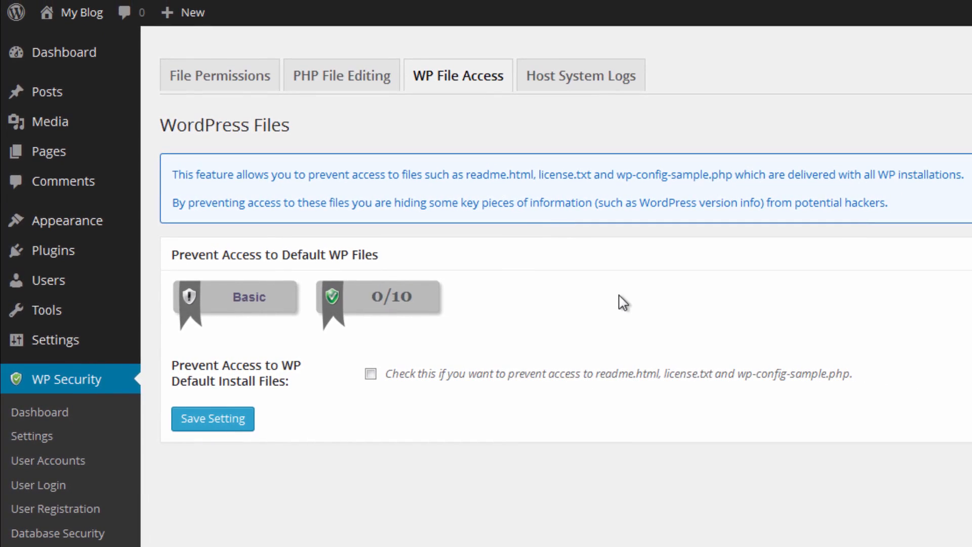
pyautogui.click(371, 374)
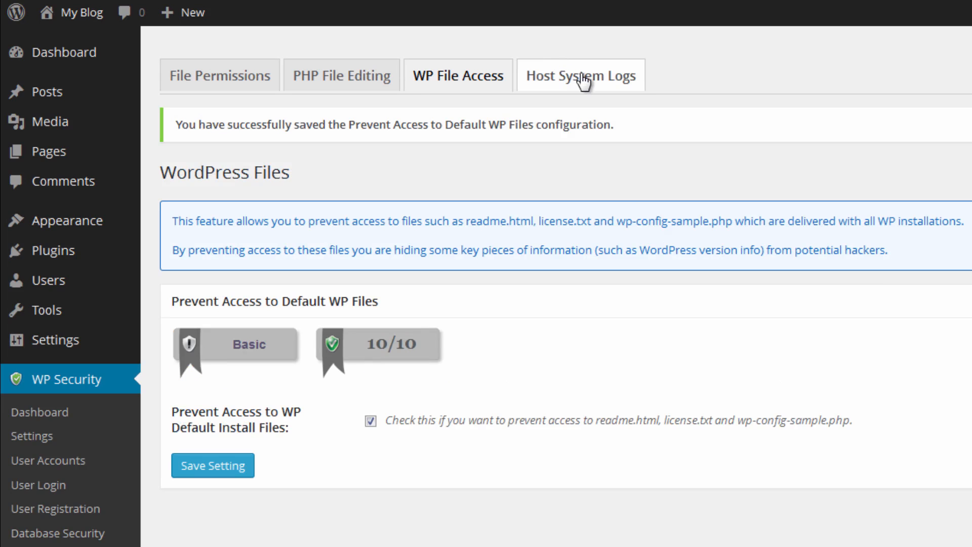
# Examine the host system log viewer and the WHOIS lookup form for IP addresses or domain names.
pyautogui.click(582, 81)
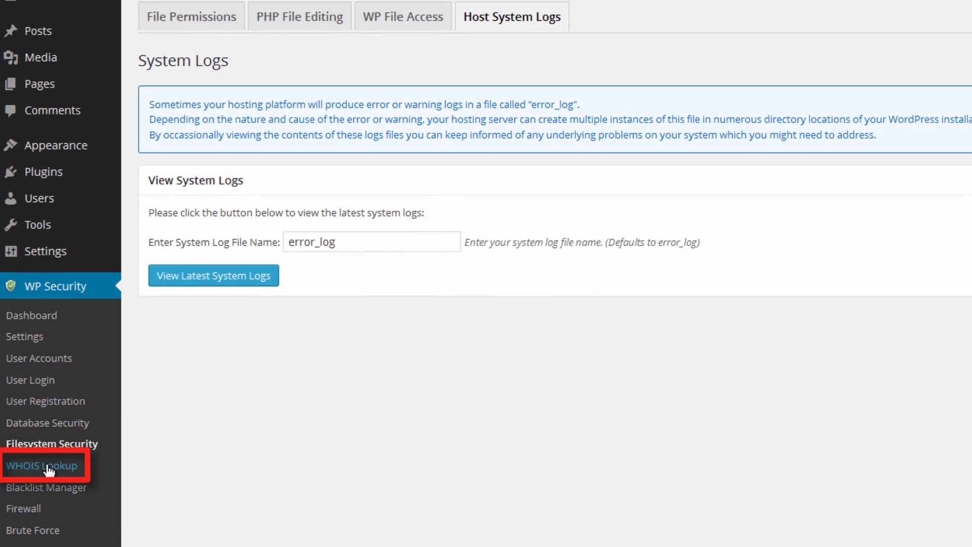
pyautogui.click(20, 466)
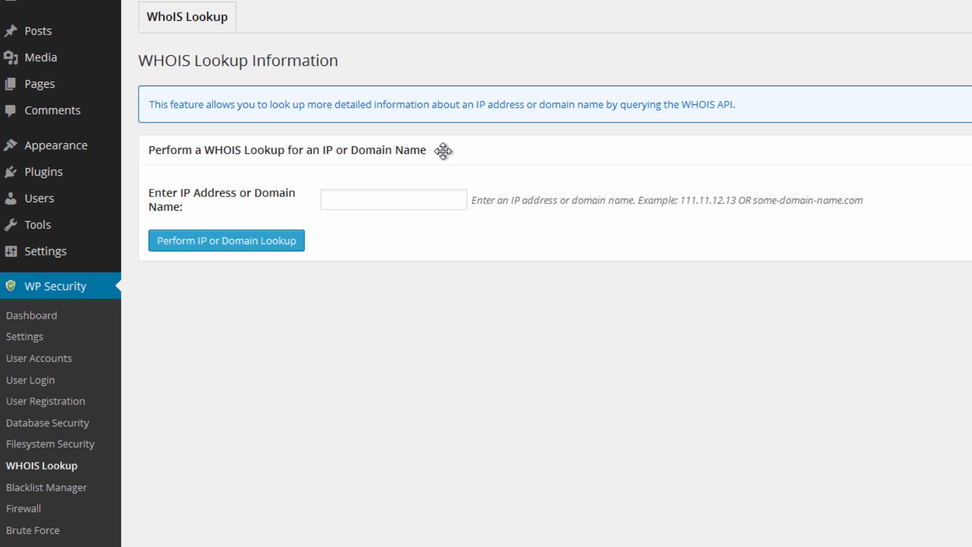
pyautogui.click(442, 203)
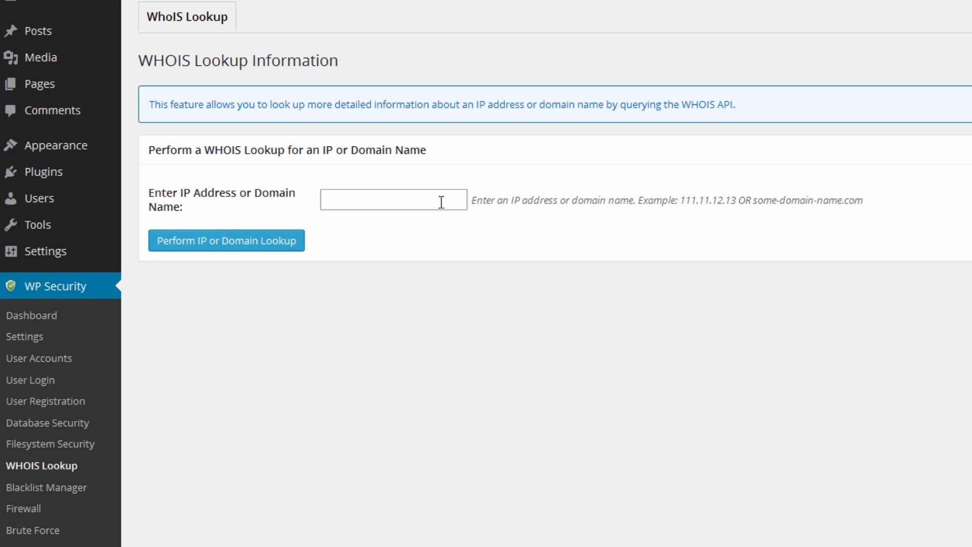
# Enable IP or user agent blacklisting in the Blacklist Manager and examine the format examples for user agent strings.
pyautogui.click(74, 489)
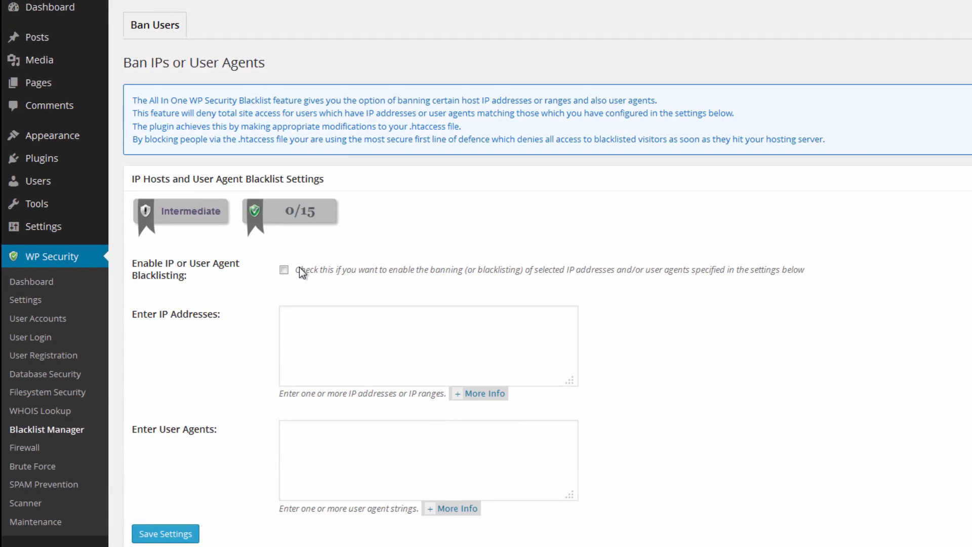
pyautogui.click(360, 325)
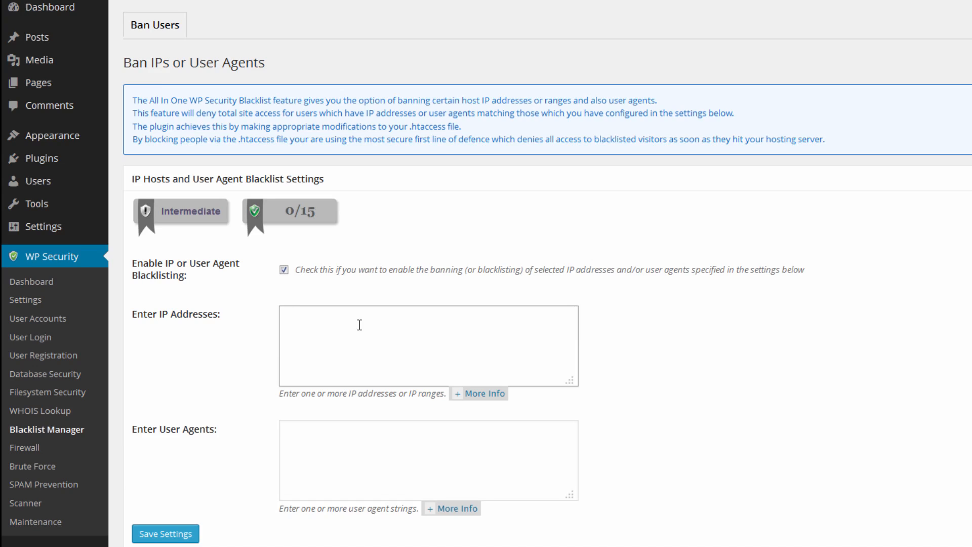
pyautogui.click(351, 450)
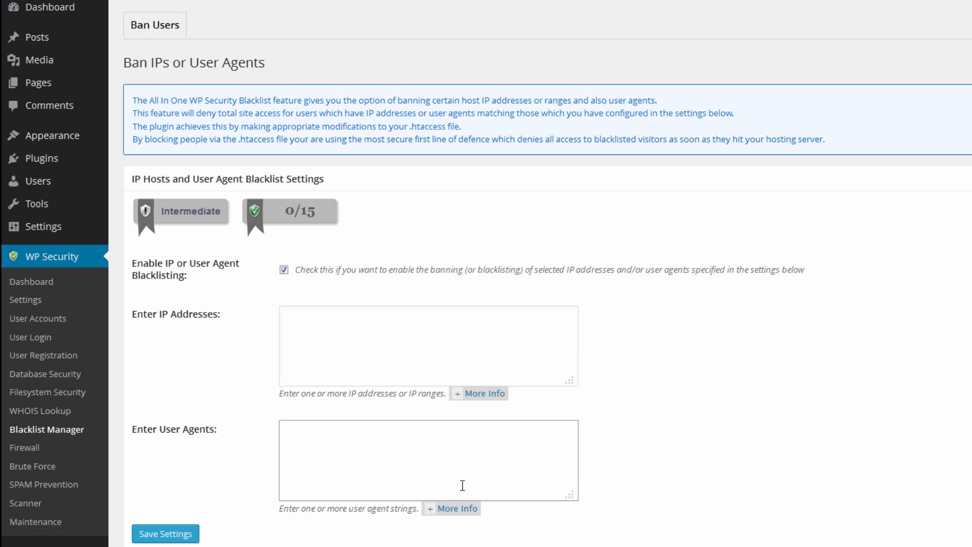
pyautogui.scroll(-1, 478, 478)
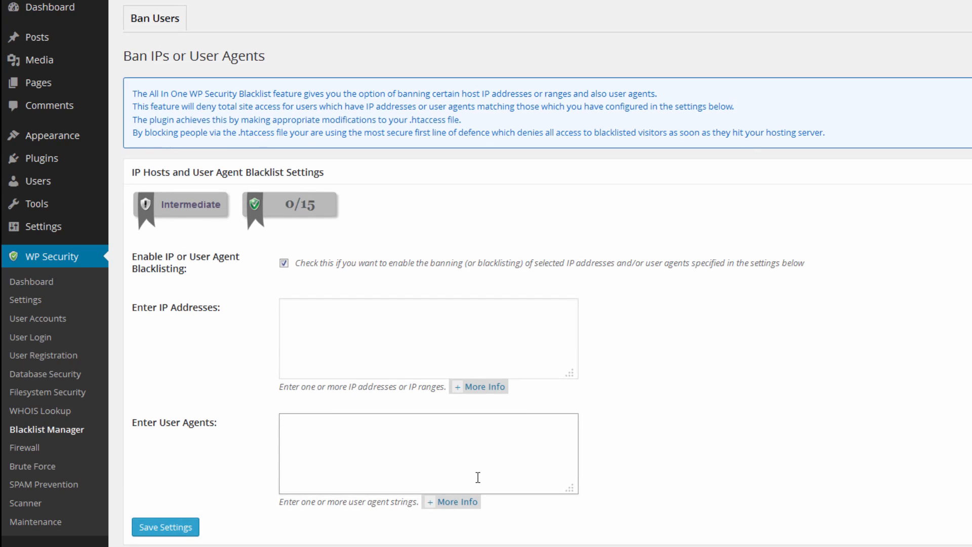
pyautogui.click(451, 502)
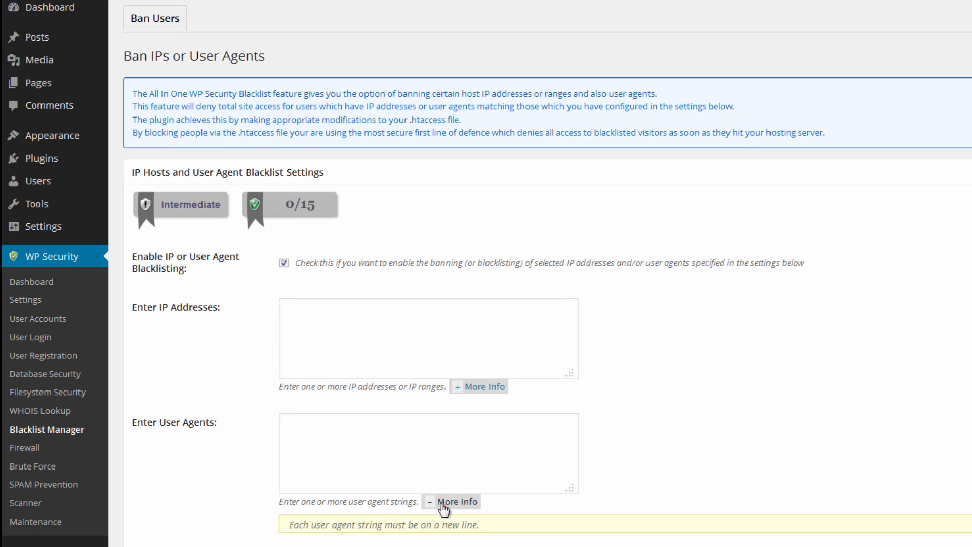
pyautogui.scroll(-4, 636, 471)
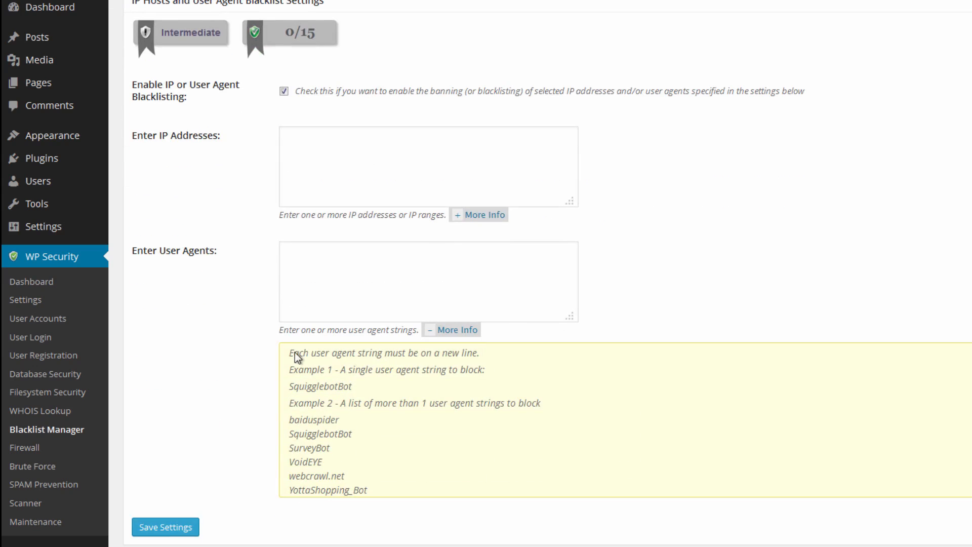
pyautogui.moveTo(294, 353); pyautogui.dragTo(444, 500)
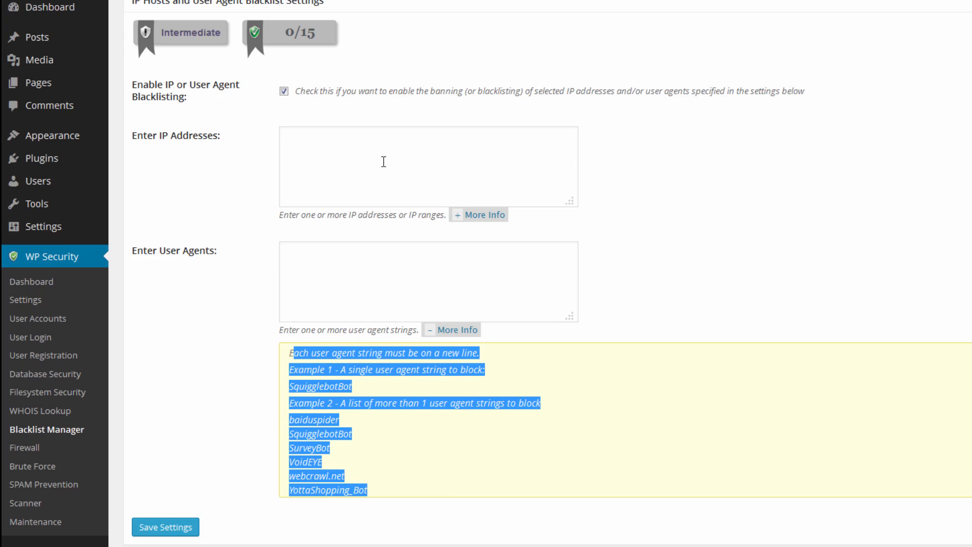
# Try to save the blacklist settings with the IP address and user agent fields empty.
pyautogui.scroll(3, 193, 482)
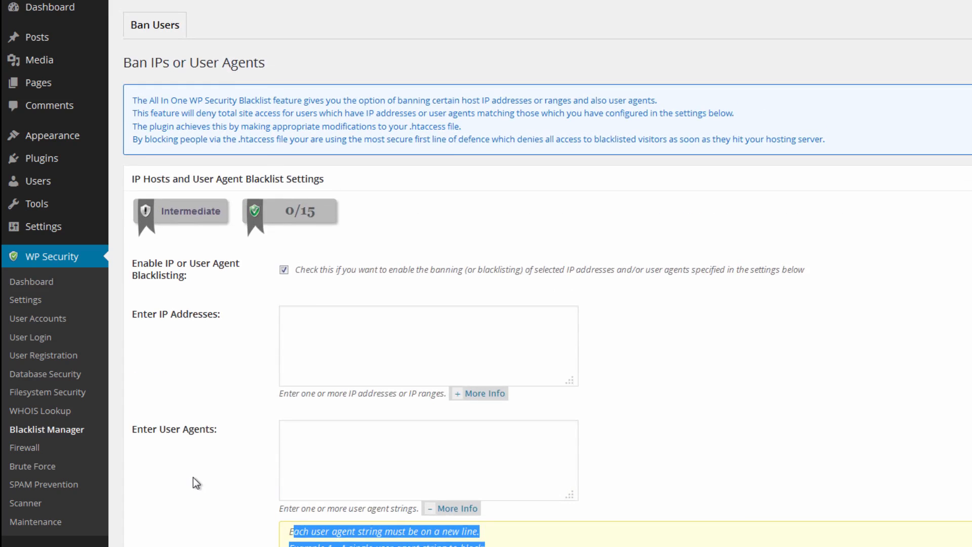
pyautogui.moveTo(451, 72); pyautogui.dragTo(145, 60)
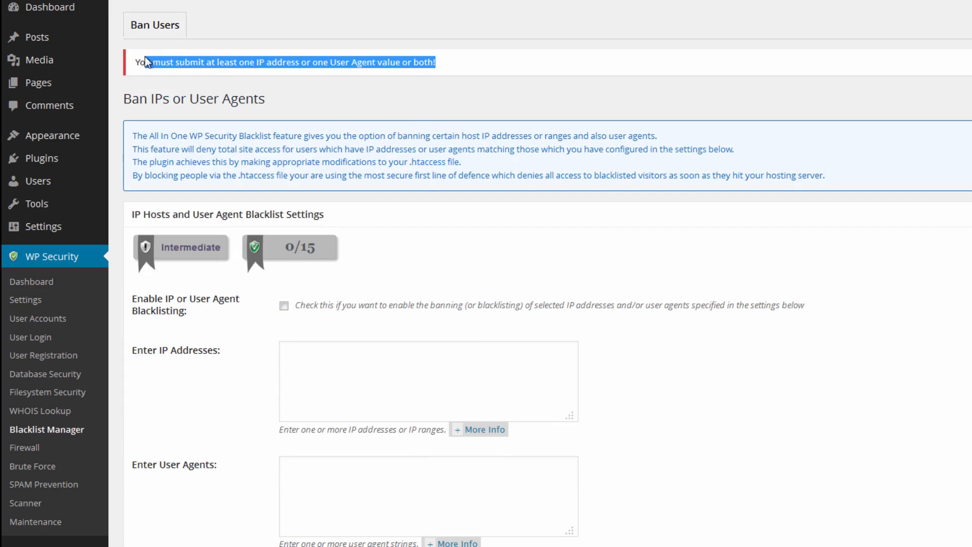
pyautogui.scroll(-1, 209, 123)
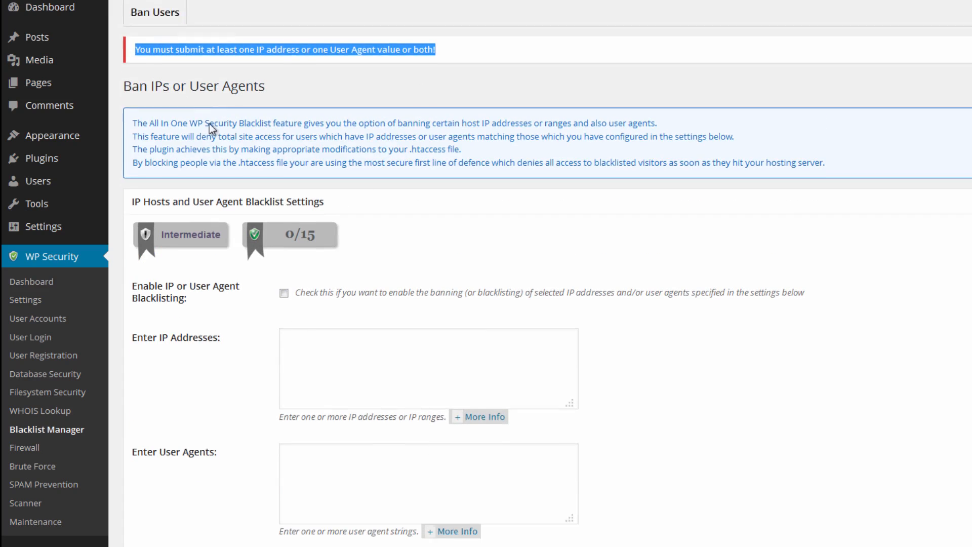
pyautogui.click(345, 338)
pyautogui.click(316, 426)
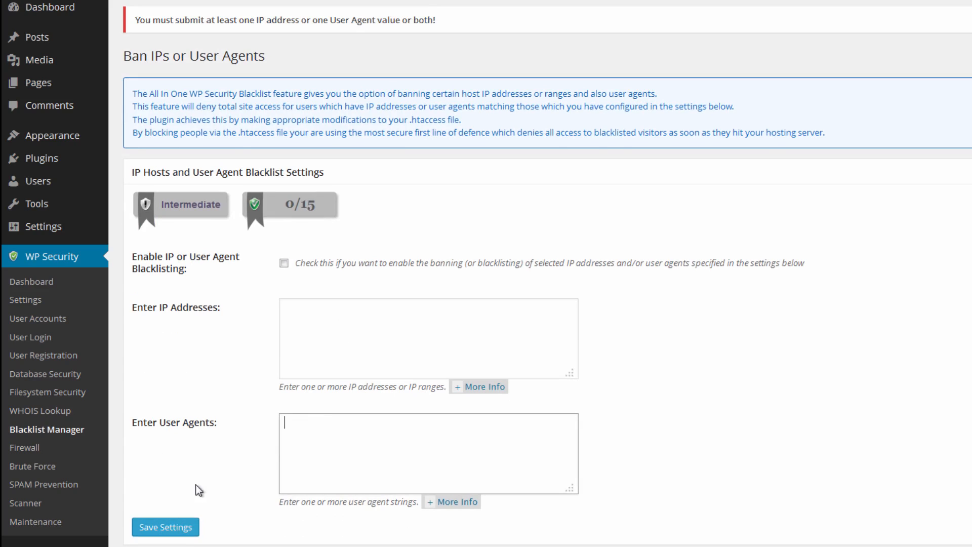
# Enable basic firewall protection and pingback protection in the Firewall settings and save them.
pyautogui.click(48, 452)
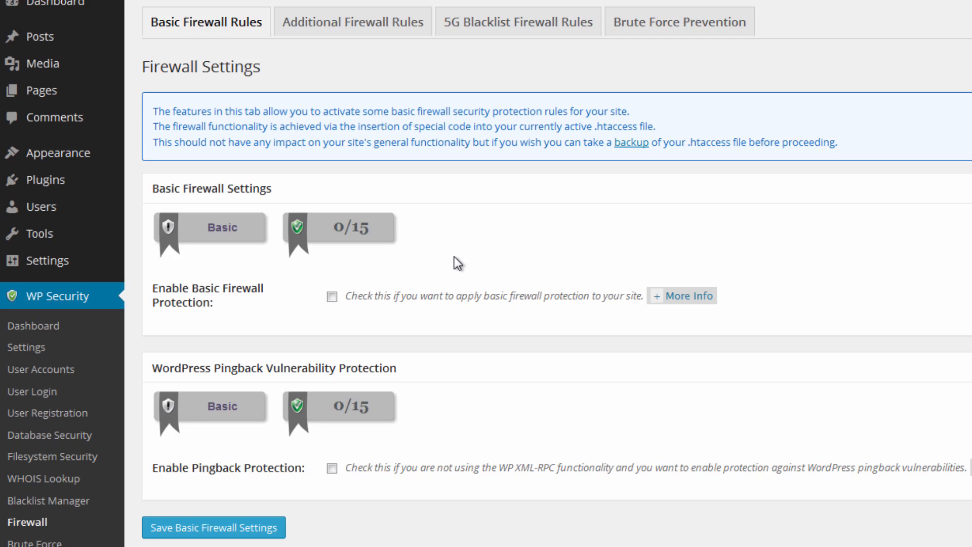
pyautogui.click(332, 298)
pyautogui.click(332, 468)
pyautogui.click(223, 527)
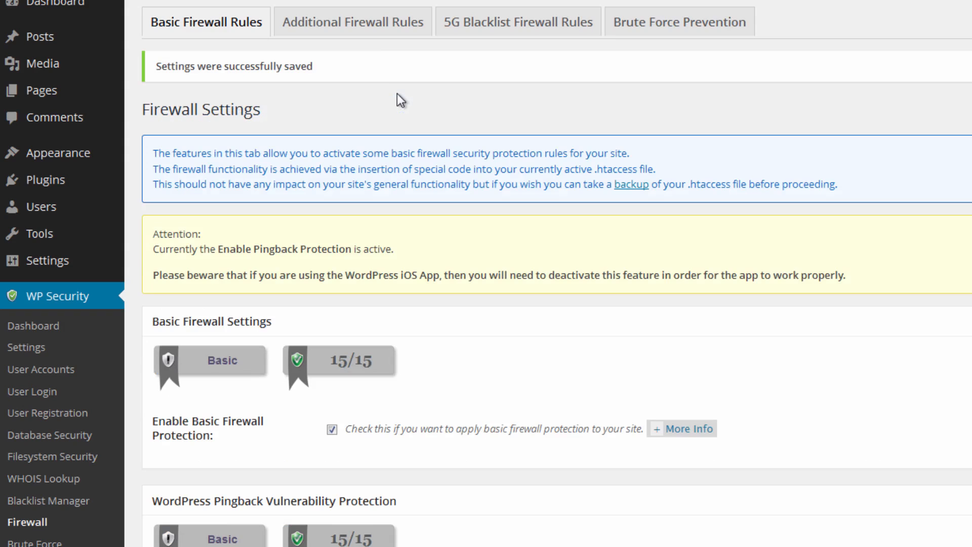
# Turn on all additional firewall rules: index views, trace and track, proxy comments, bad query strings and the character string filter, and save.
pyautogui.click(367, 33)
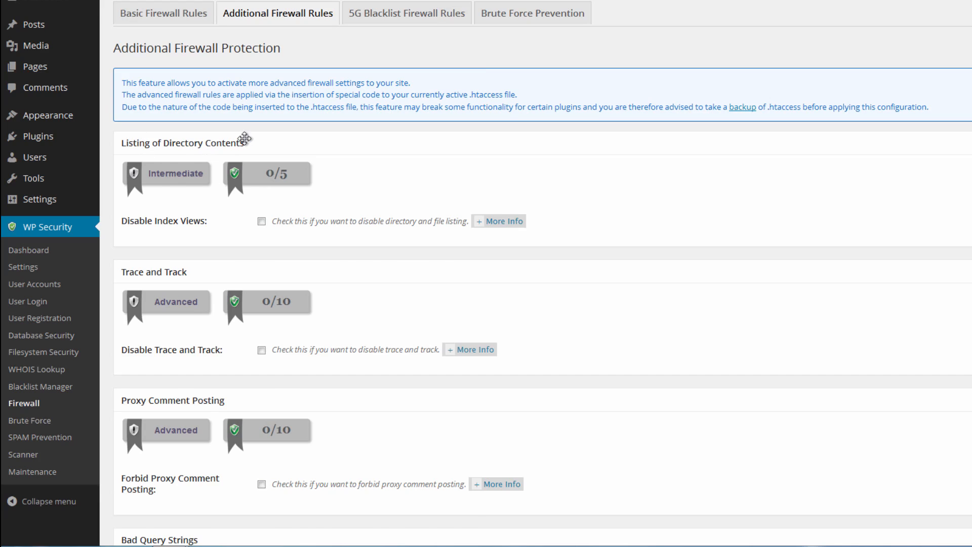
pyautogui.click(289, 150)
pyautogui.click(290, 148)
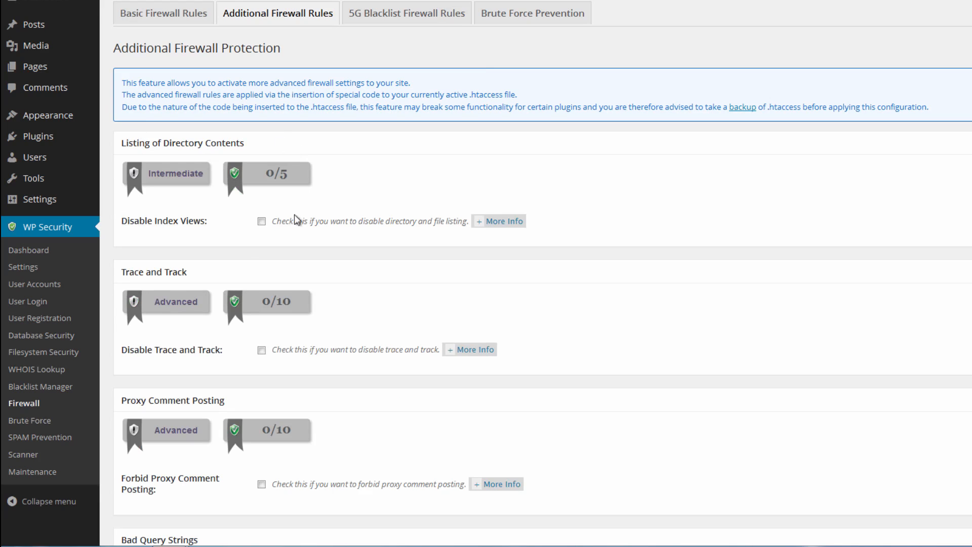
pyautogui.click(262, 222)
pyautogui.scroll(-6, 262, 226)
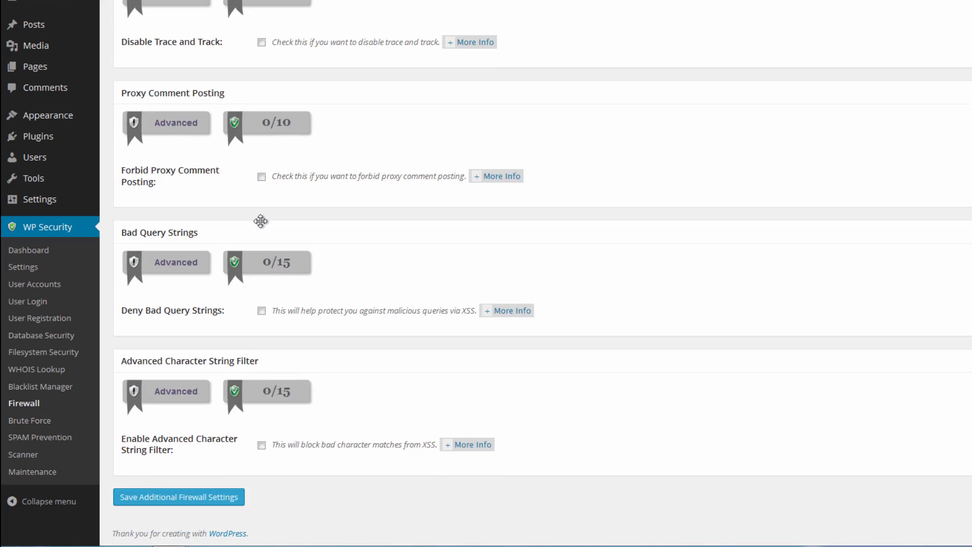
pyautogui.scroll(1, 268, 208)
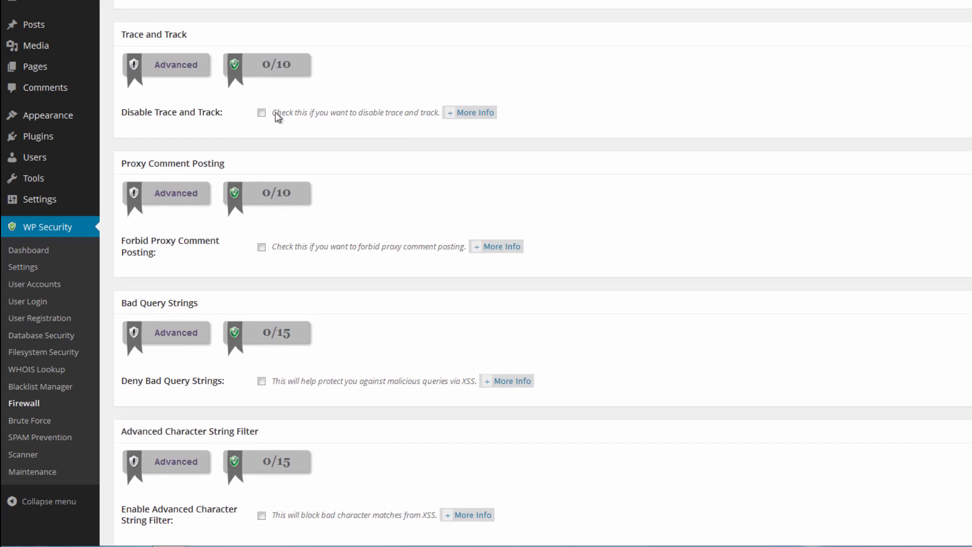
pyautogui.click(262, 112)
pyautogui.click(262, 247)
pyautogui.scroll(-3, 410, 332)
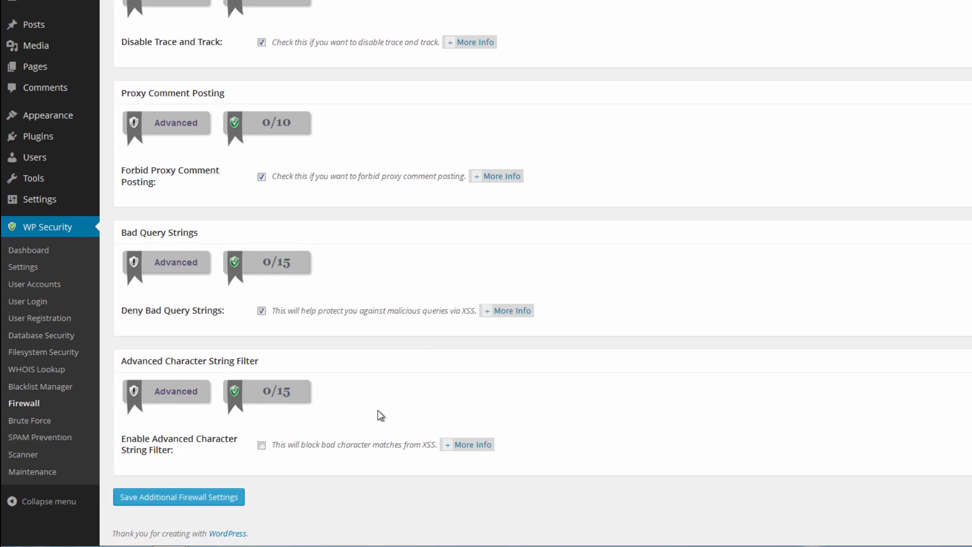
pyautogui.click(260, 446)
pyautogui.click(171, 501)
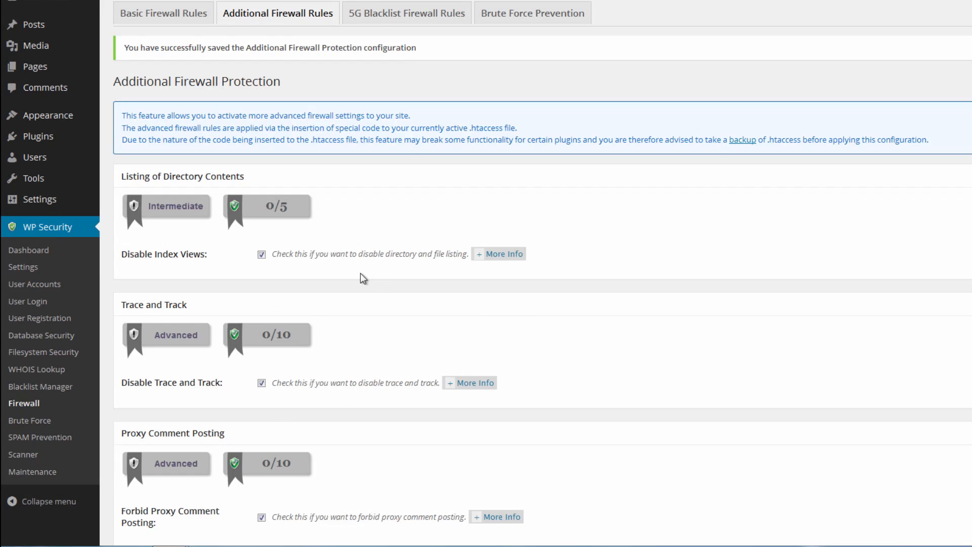
# Enable 5G Blacklist firewall protection and save the 5G firewall settings.
pyautogui.click(435, 18)
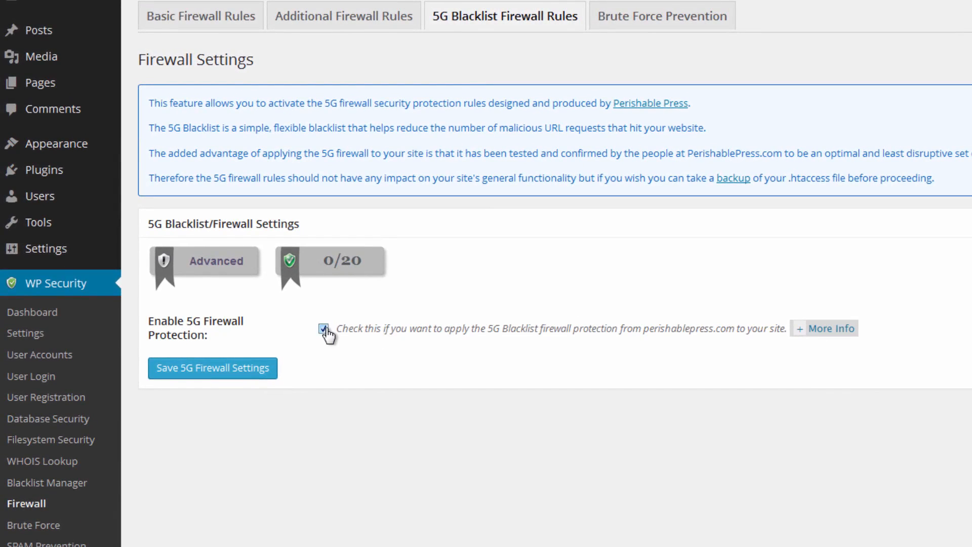
pyautogui.click(256, 373)
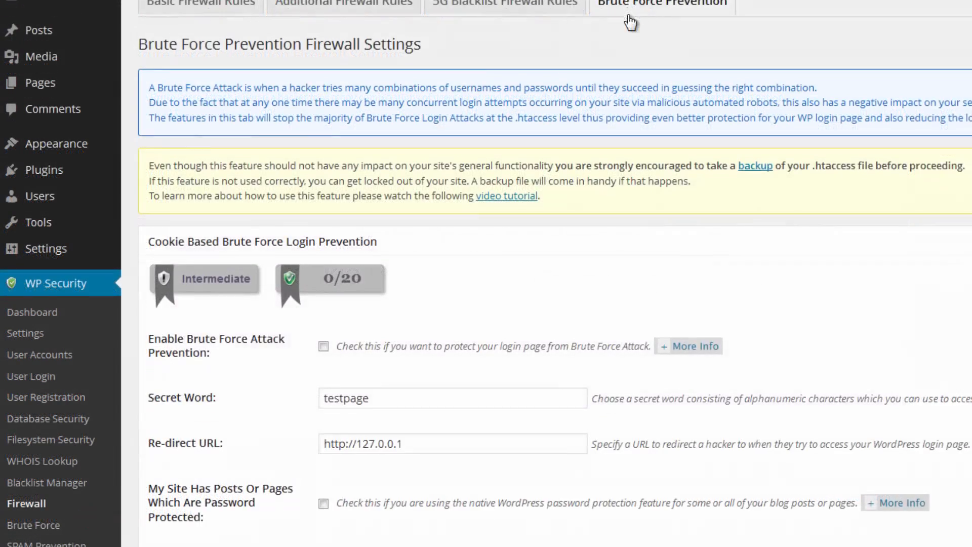
# Enter the secret word for Cookie Based Brute Force Login Prevention and check the re-direct URL.
pyautogui.scroll(-1, 628, 61)
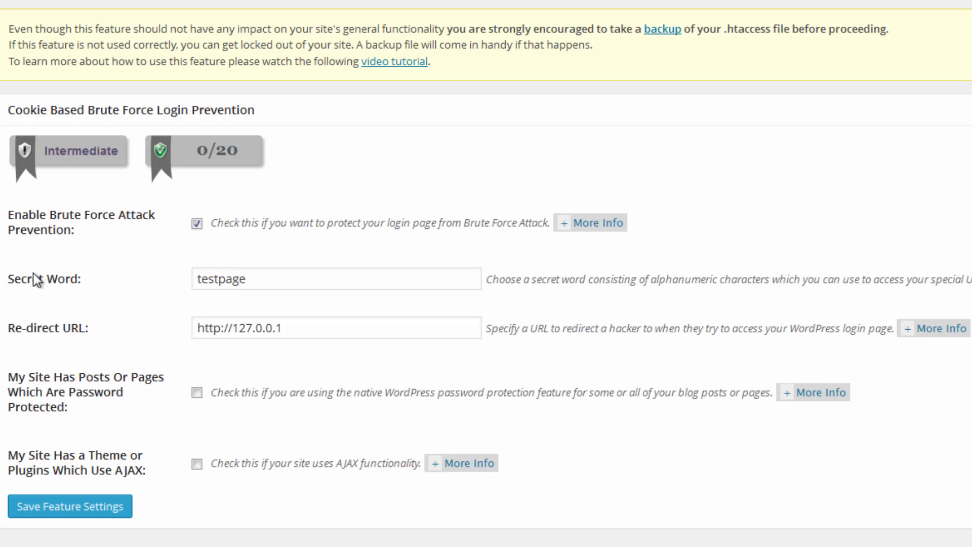
pyautogui.moveTo(32, 279); pyautogui.dragTo(263, 274)
pyautogui.moveTo(325, 276); pyautogui.dragTo(171, 284)
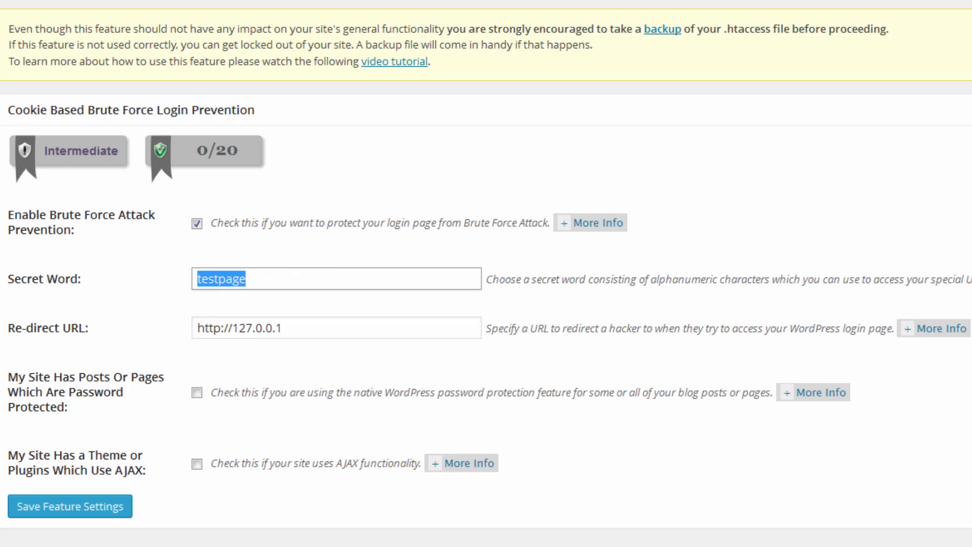
pyautogui.press('BackSpace')
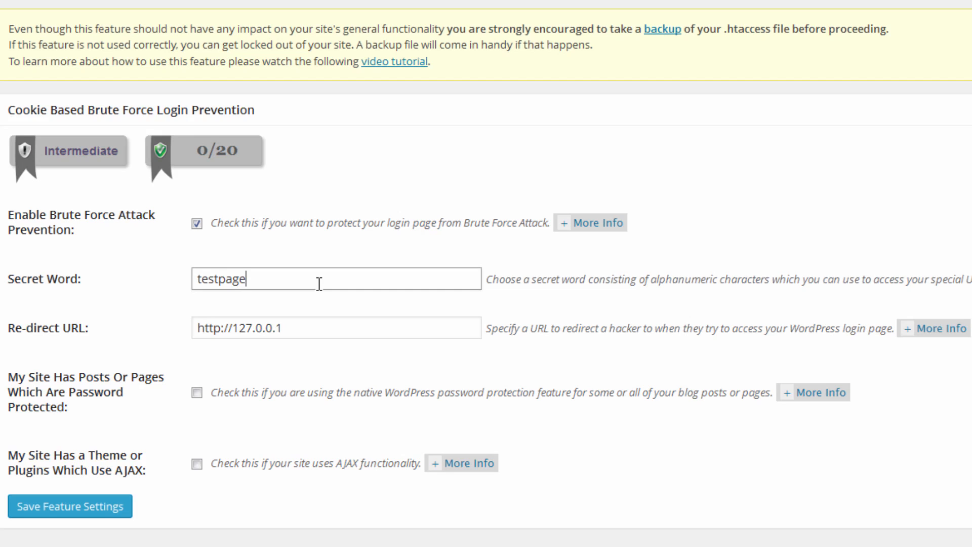
pyautogui.moveTo(299, 326); pyautogui.dragTo(164, 328)
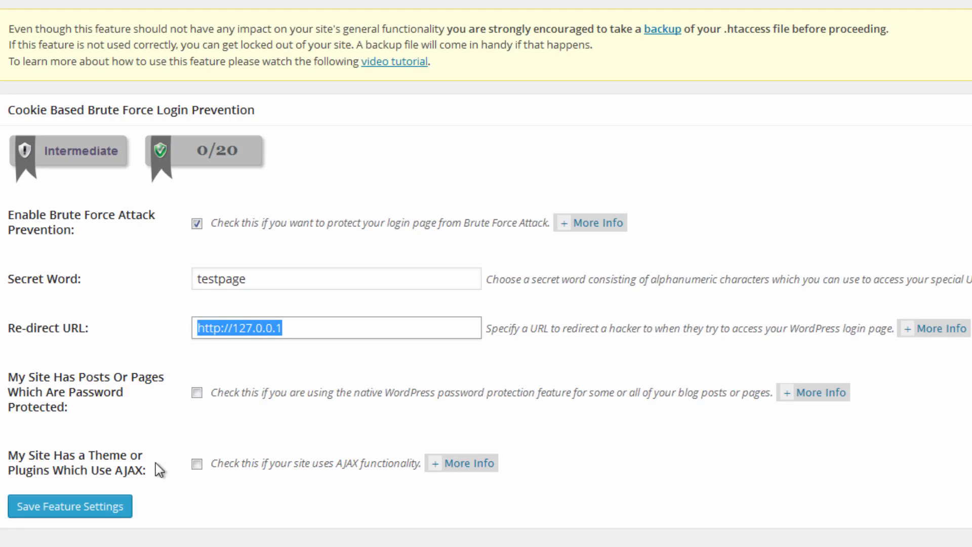
# Mark the site as having password-protected posts or pages, leave the AJAX option off, and save the brute force prevention settings.
pyautogui.click(197, 393)
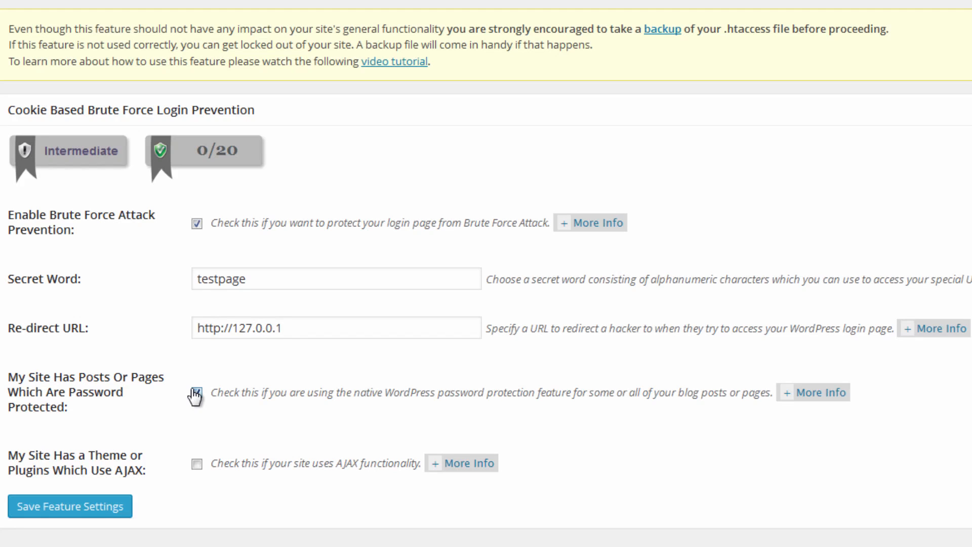
pyautogui.click(196, 393)
pyautogui.click(196, 464)
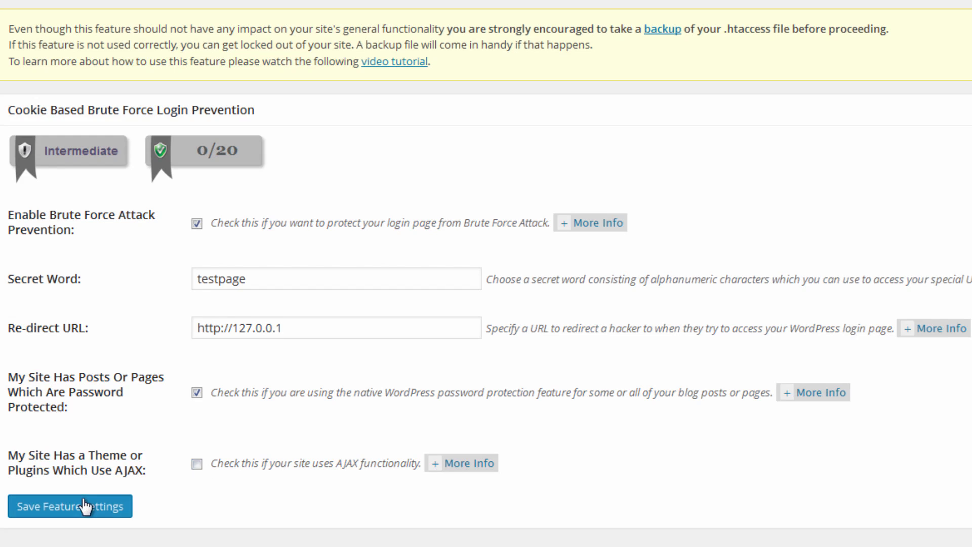
pyautogui.click(122, 506)
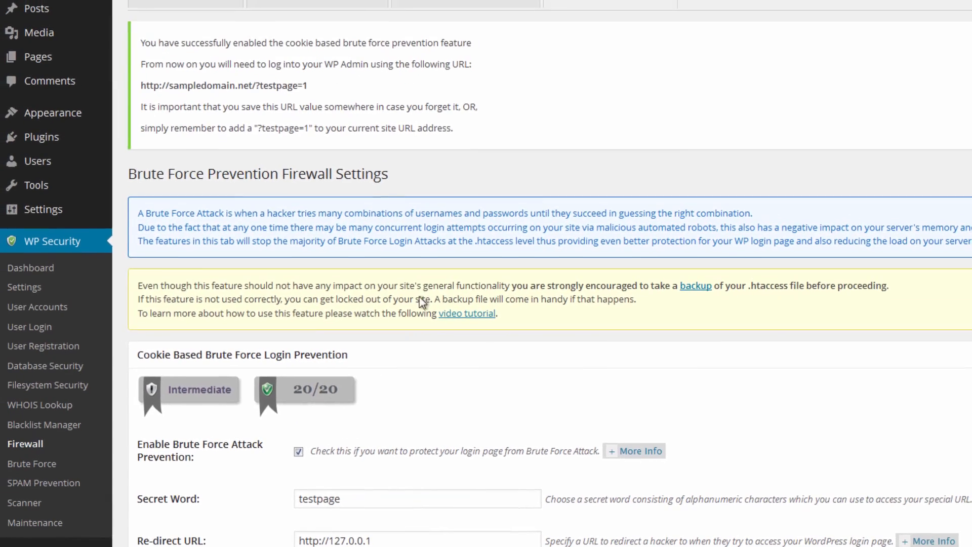
pyautogui.scroll(-3, 423, 302)
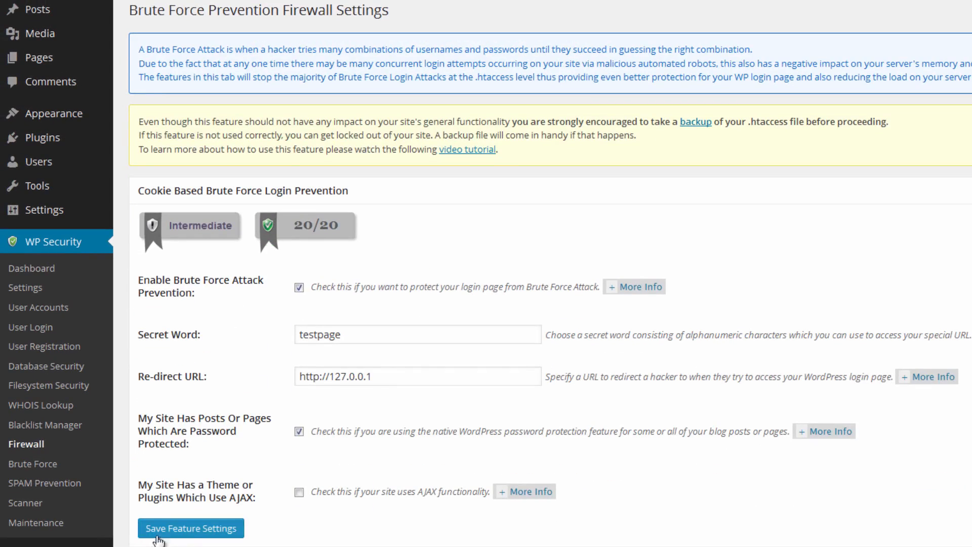
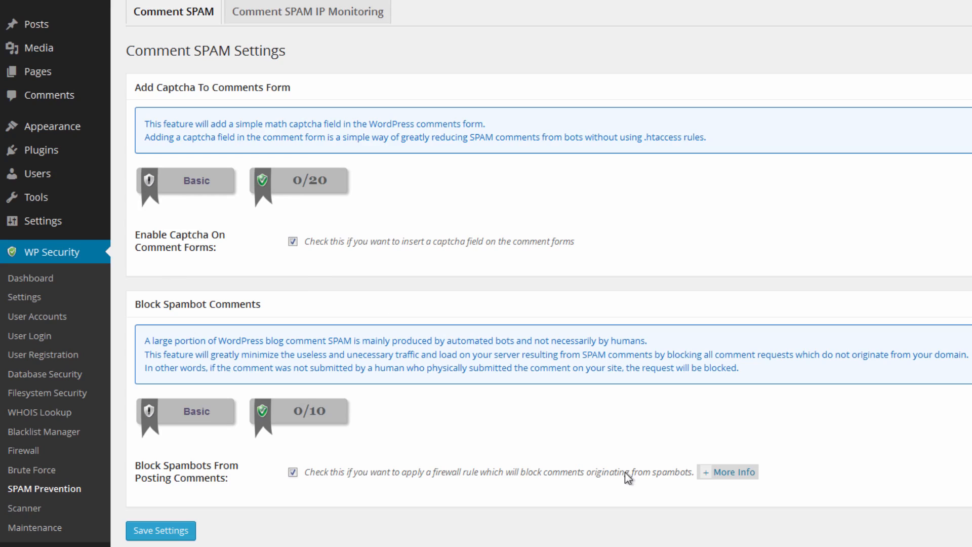
# Save the comment spam settings and set the minimum number of spam comments per IP to 1 for comment spam IP monitoring.
pyautogui.click(172, 532)
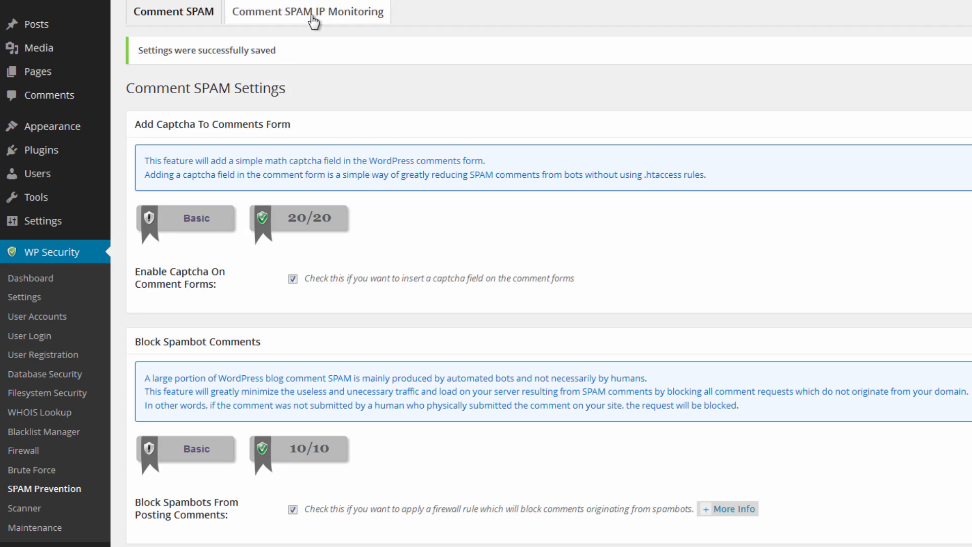
pyautogui.click(313, 21)
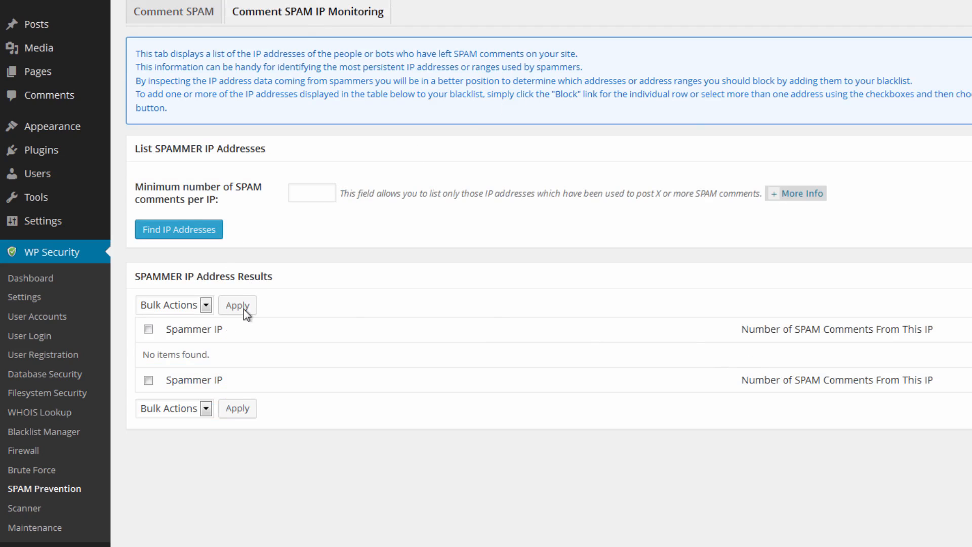
pyautogui.moveTo(191, 188); pyautogui.dragTo(287, 188)
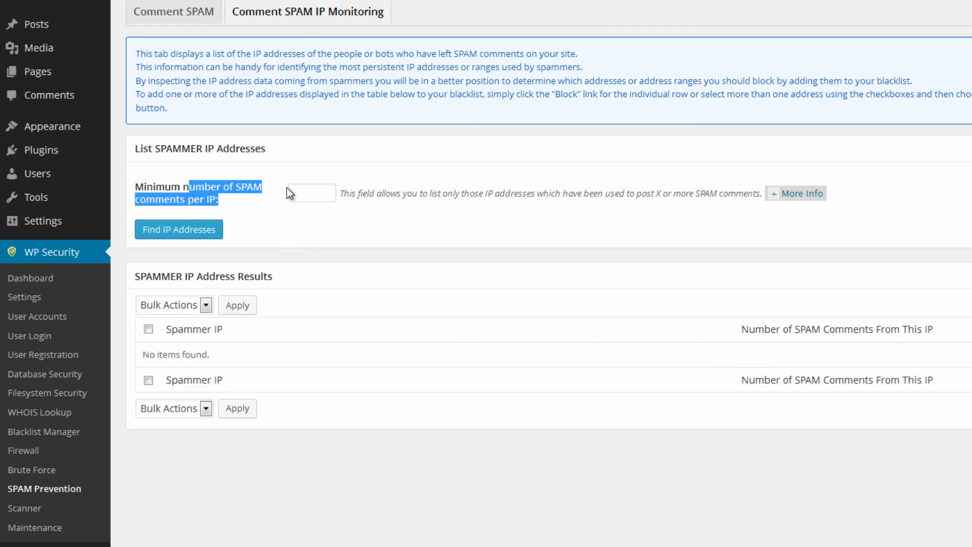
pyautogui.click(315, 192)
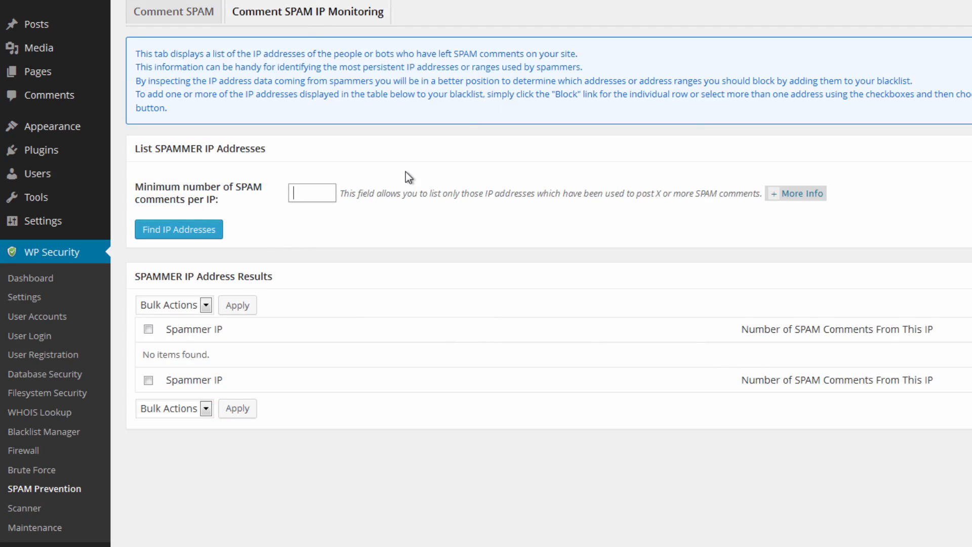
pyautogui.write('1')
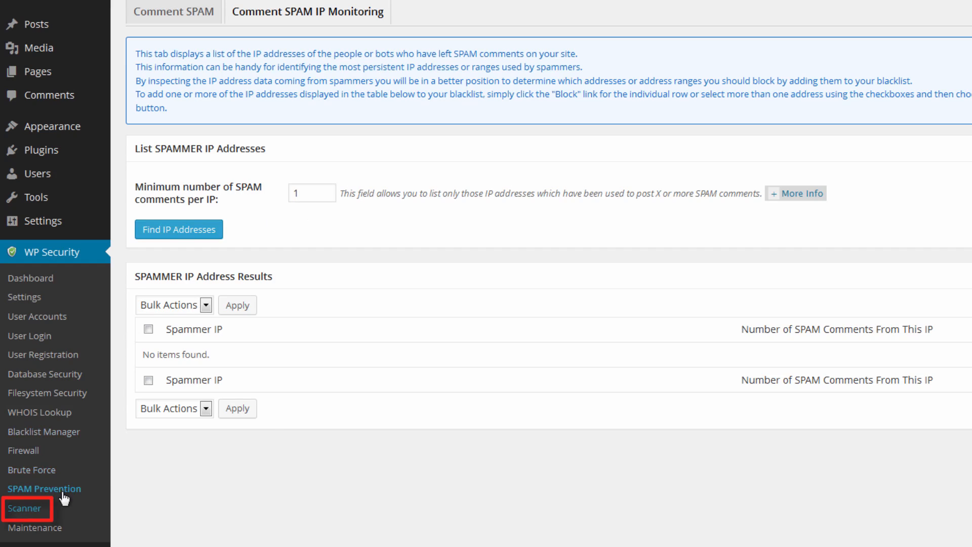
# Enable the scanner's automated file change detection with email notification, save the settings, and view the malware scan information.
pyautogui.click(24, 508)
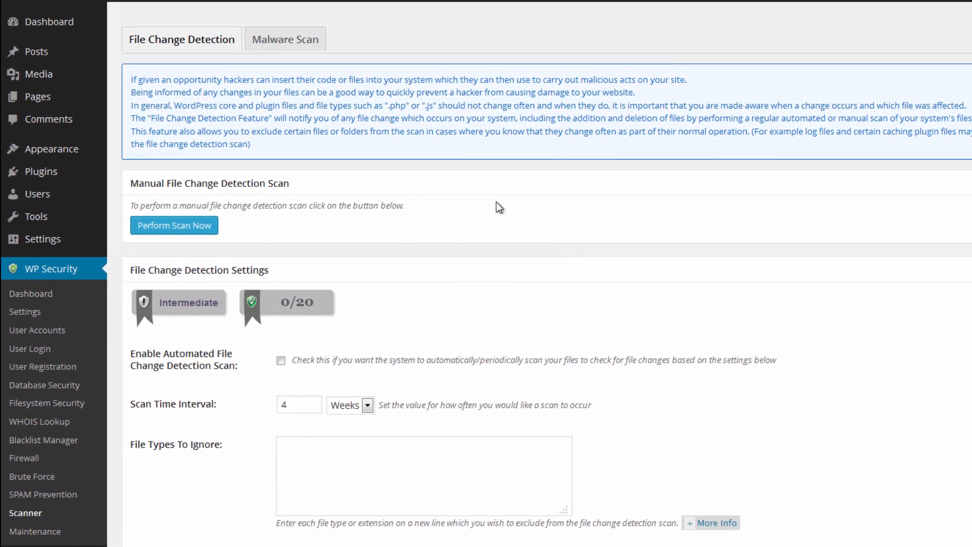
pyautogui.scroll(-3, 499, 207)
pyautogui.click(281, 185)
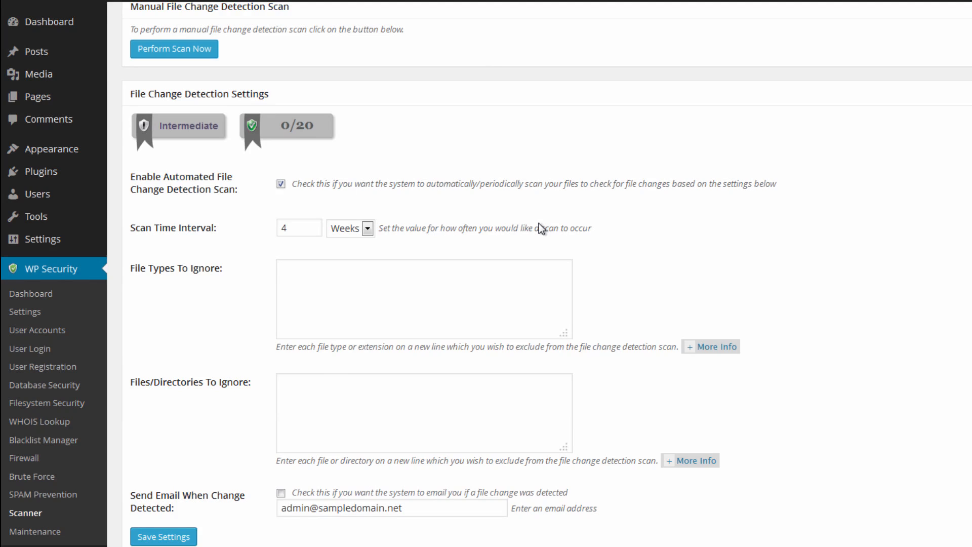
pyautogui.click(534, 268)
pyautogui.click(501, 391)
pyautogui.click(522, 308)
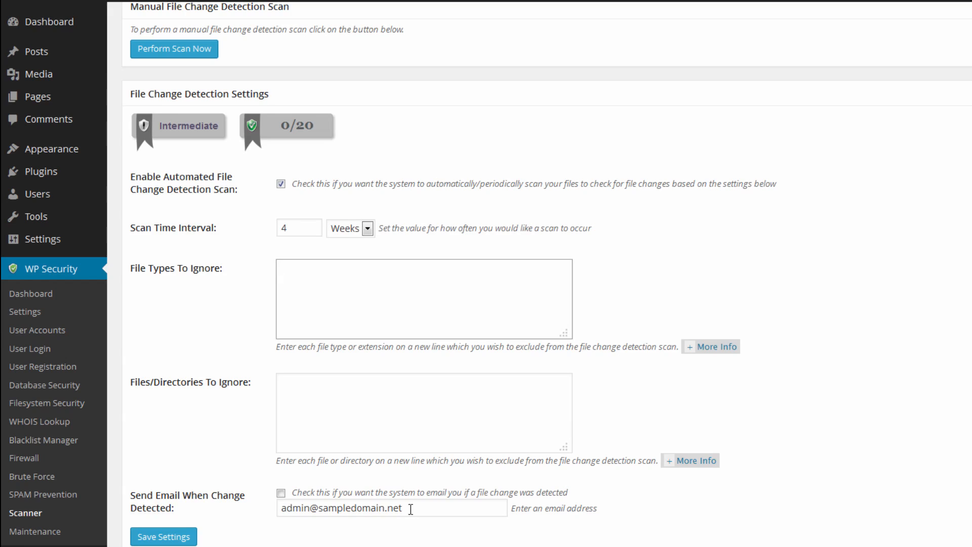
pyautogui.click(281, 495)
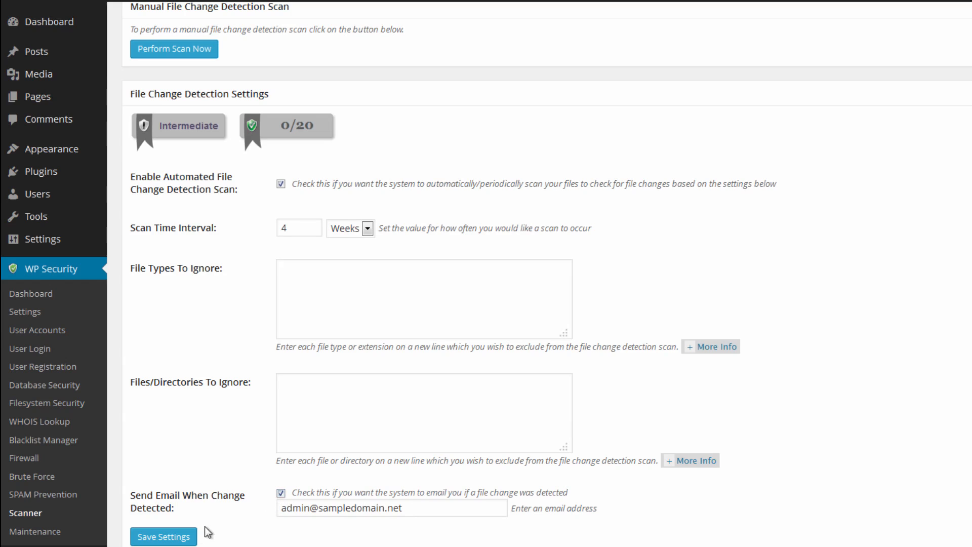
pyautogui.click(175, 537)
pyautogui.click(291, 41)
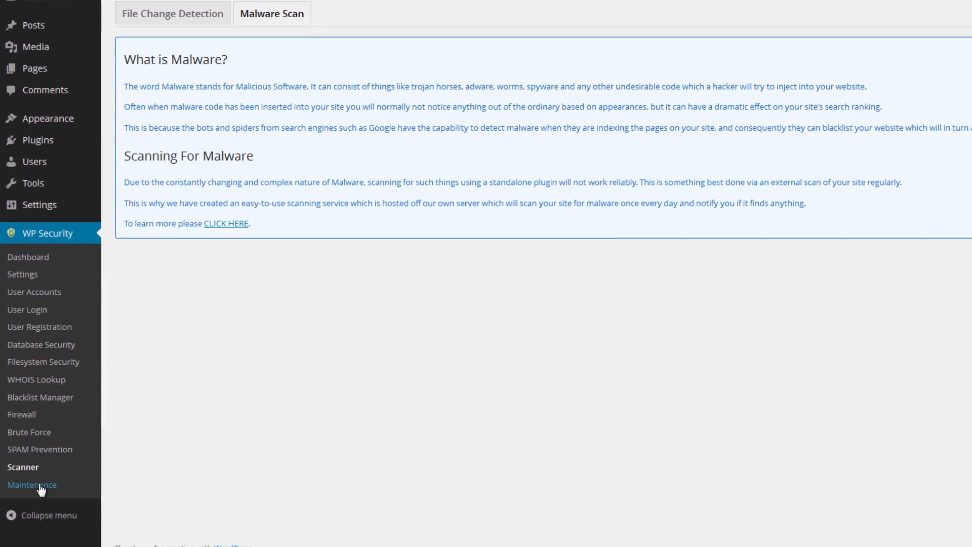
# Enable the front-end visitor lockout in the maintenance settings with the default message and save the site lockout settings.
pyautogui.click(63, 481)
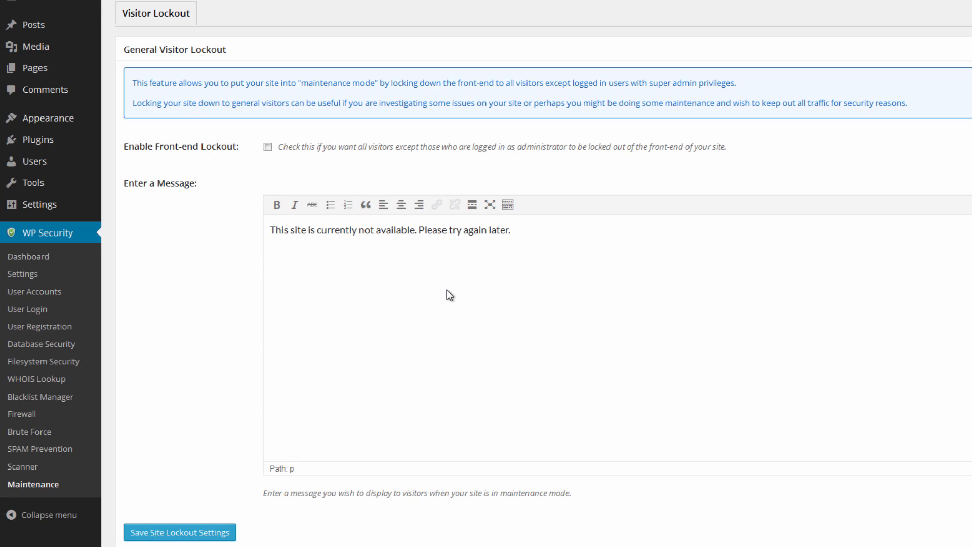
pyautogui.click(267, 148)
pyautogui.scroll(-2, 303, 422)
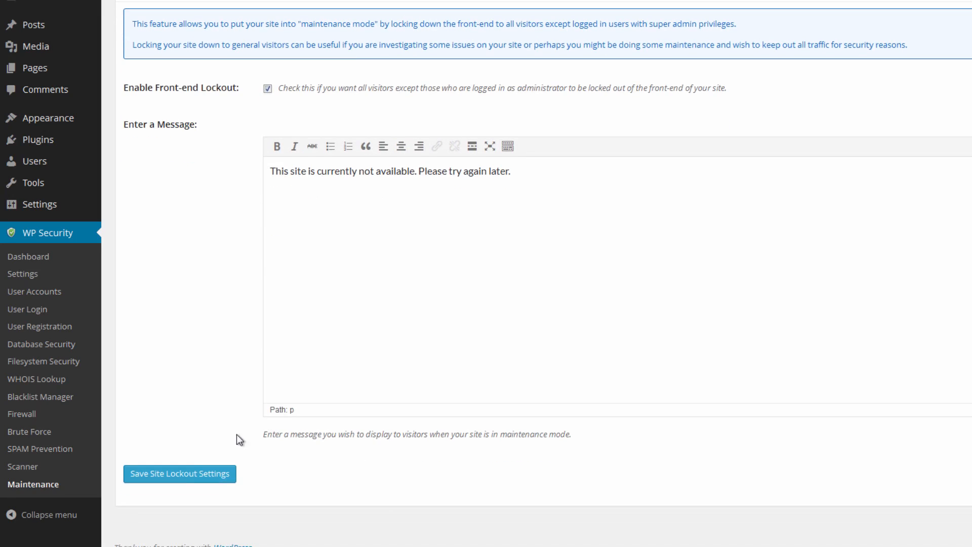
pyautogui.click(186, 478)
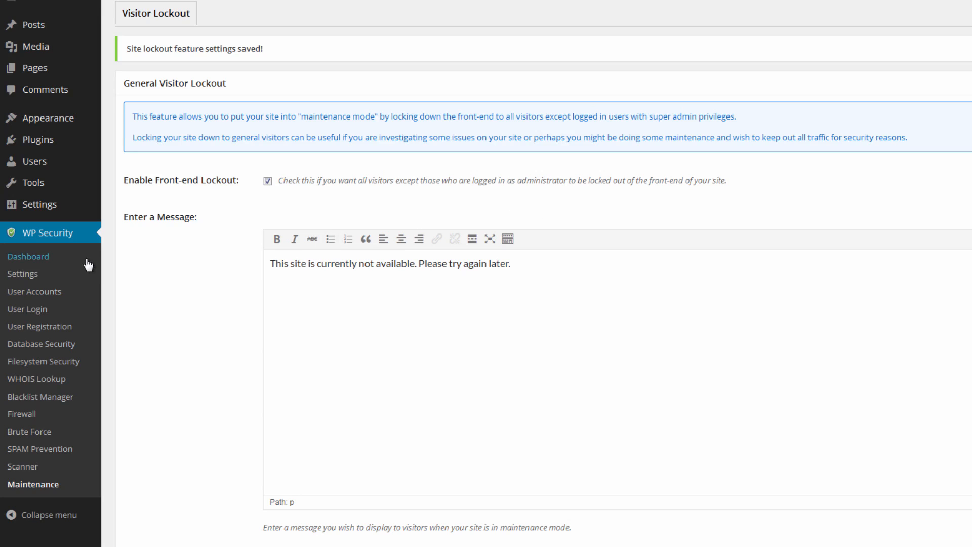
# Open the WP Security dashboard.
pyautogui.scroll(-2, 87, 264)
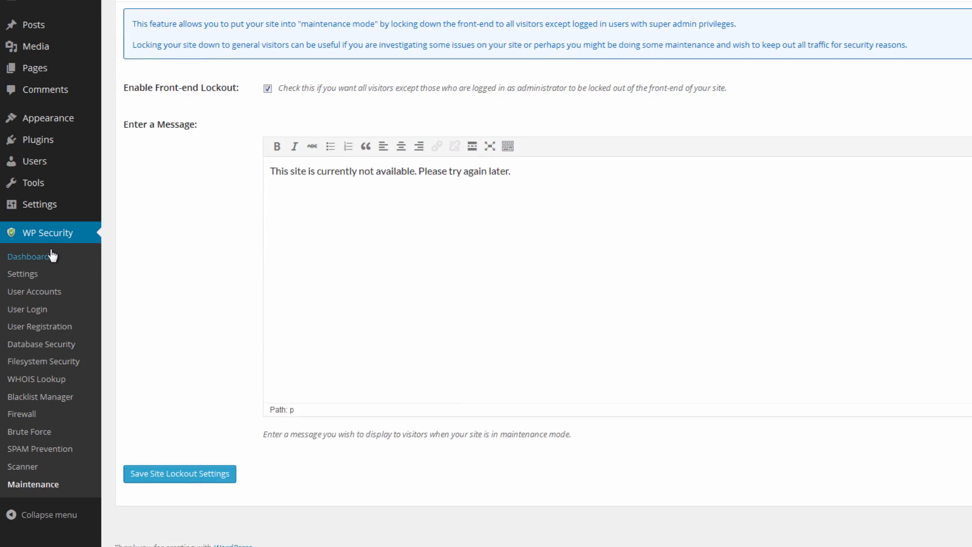
pyautogui.click(42, 261)
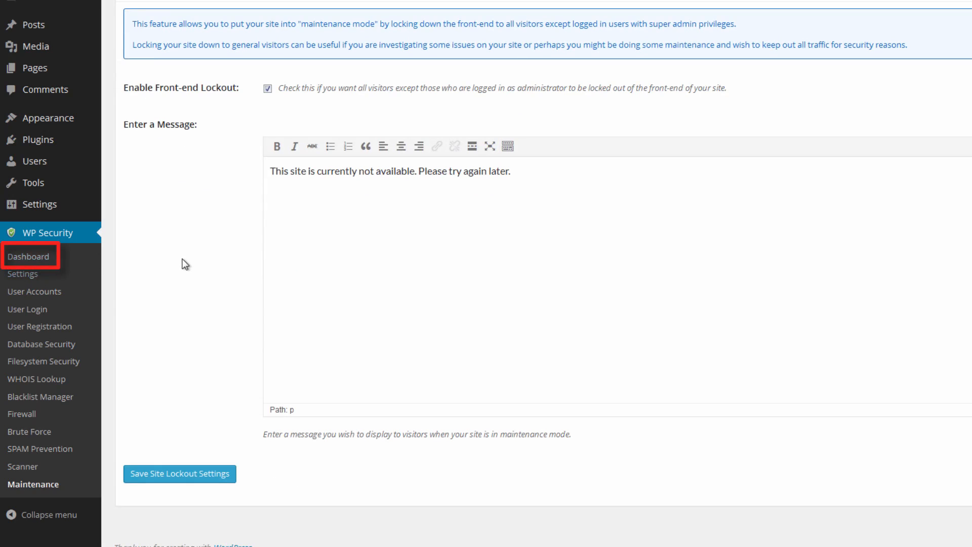